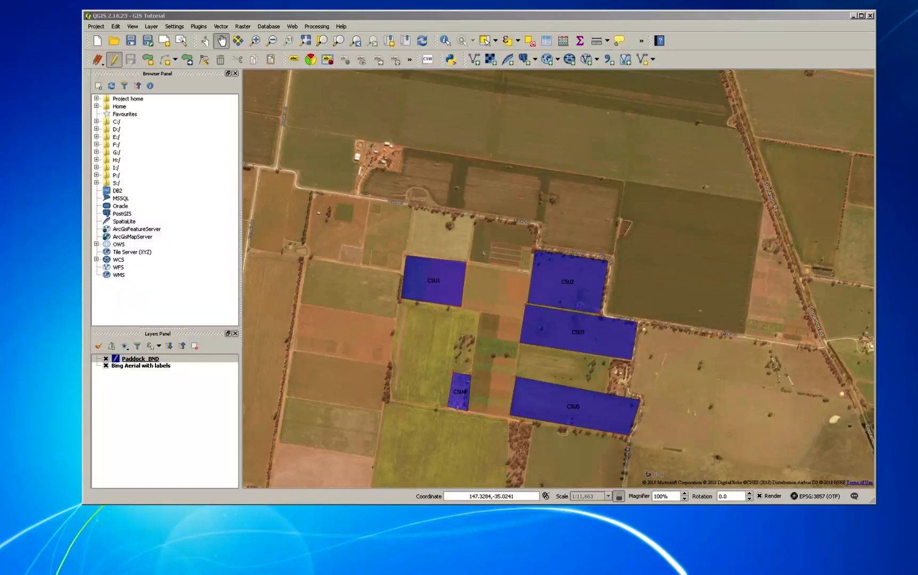
# - Switch to the web browser and look through the NSW Spatial Data Catalogue and the search results for free gis data
pyautogui.hotkey('alt', 'Tab')
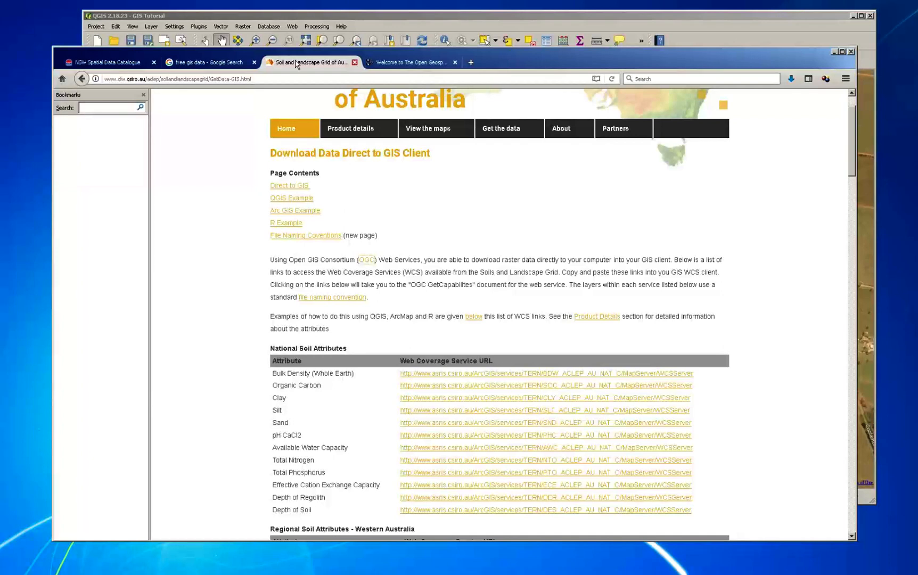
pyautogui.click(131, 63)
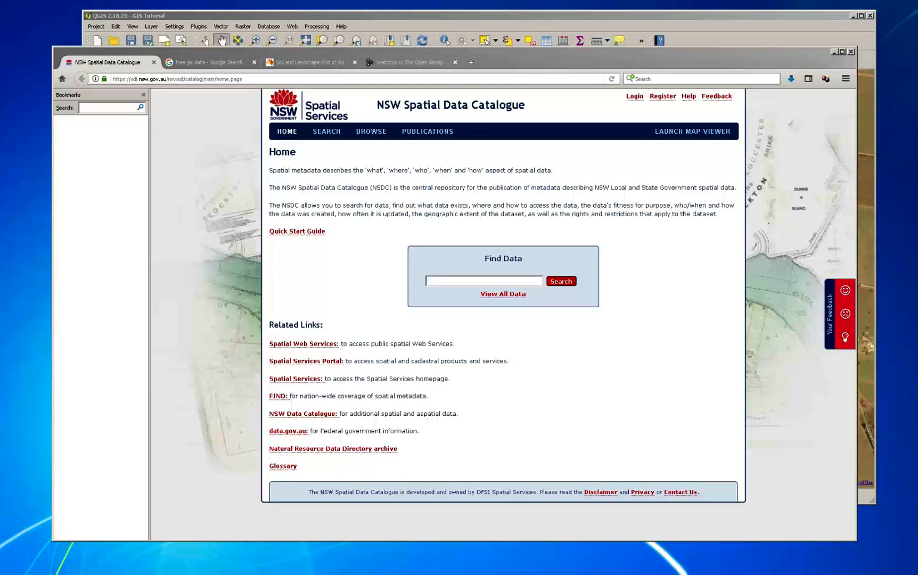
pyautogui.click(216, 66)
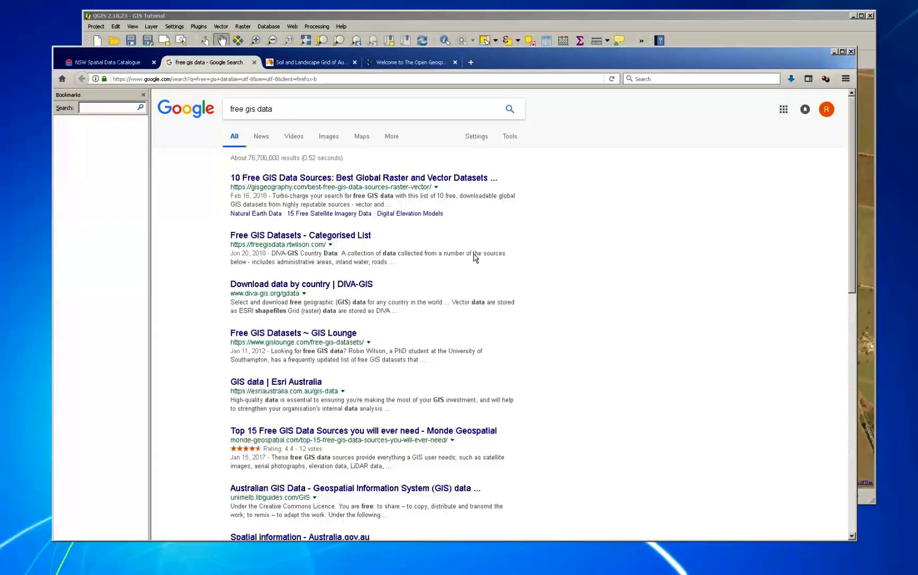
pyautogui.scroll(-2, 475, 257)
pyautogui.scroll(-6, 473, 253)
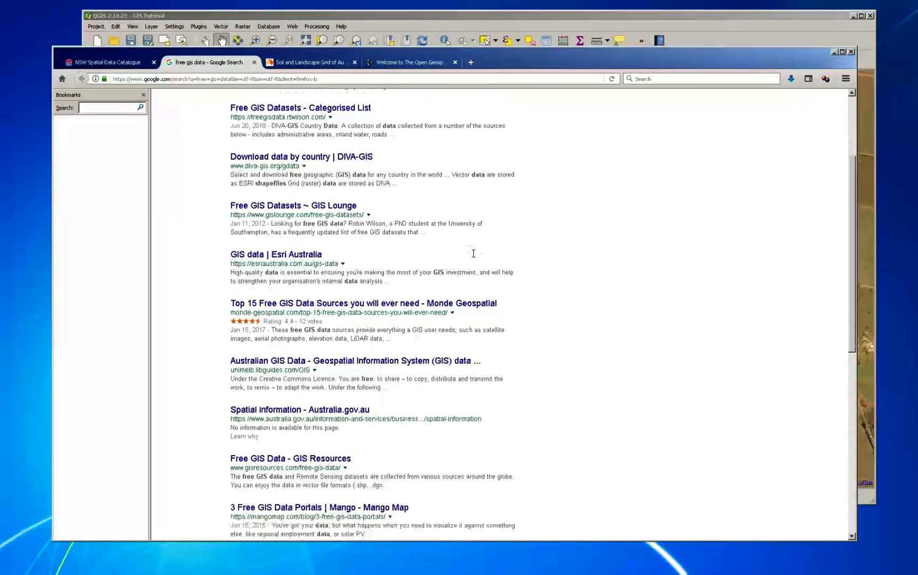
pyautogui.scroll(4, 476, 258)
pyautogui.scroll(4, 475, 258)
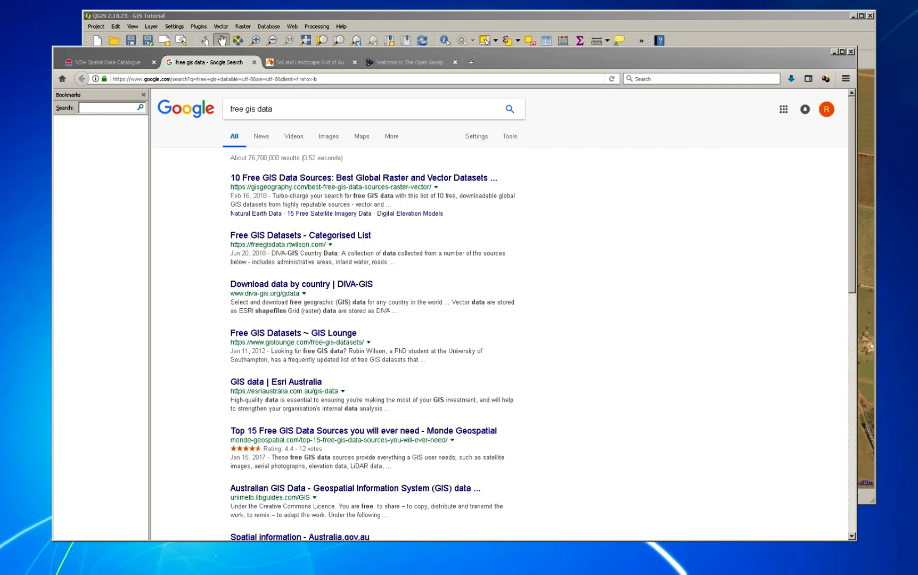
# - Return to QGIS and examine the basemap providers offered by the OpenLayers plugin, including Bing Maps
pyautogui.click(458, 22)
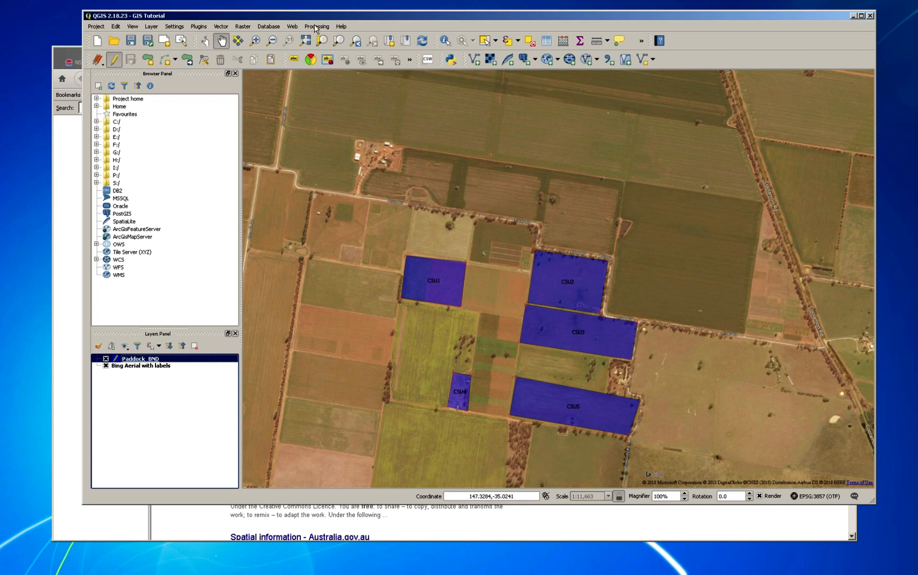
pyautogui.click(292, 26)
pyautogui.moveTo(313, 47)
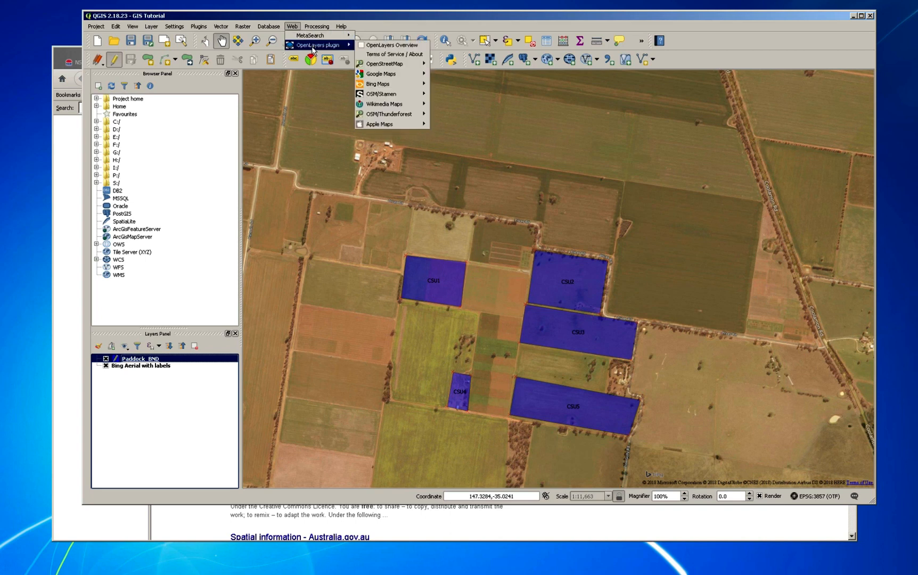
pyautogui.moveTo(397, 84)
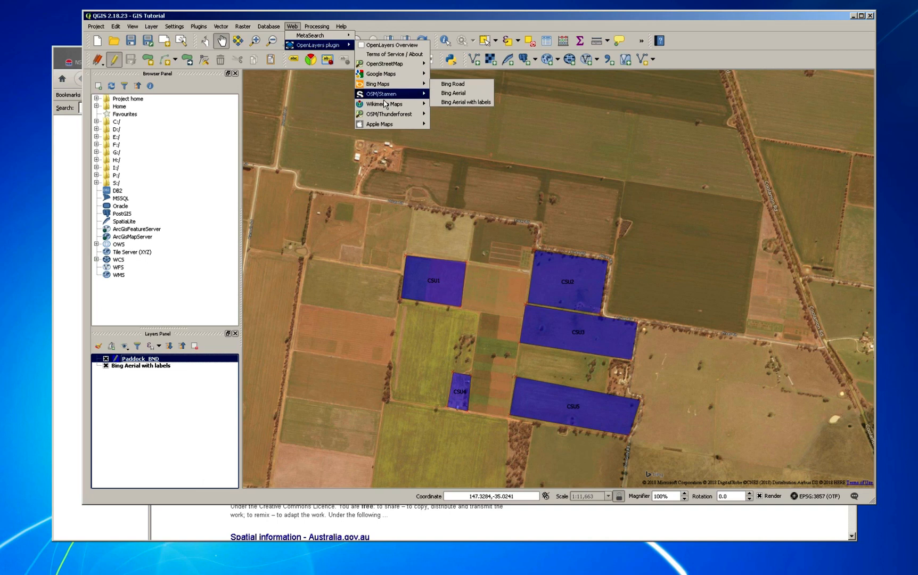
pyautogui.click(691, 65)
# - Start a new shapefile layer and add a text data field named Paddocks to its fields list
pyautogui.click(644, 60)
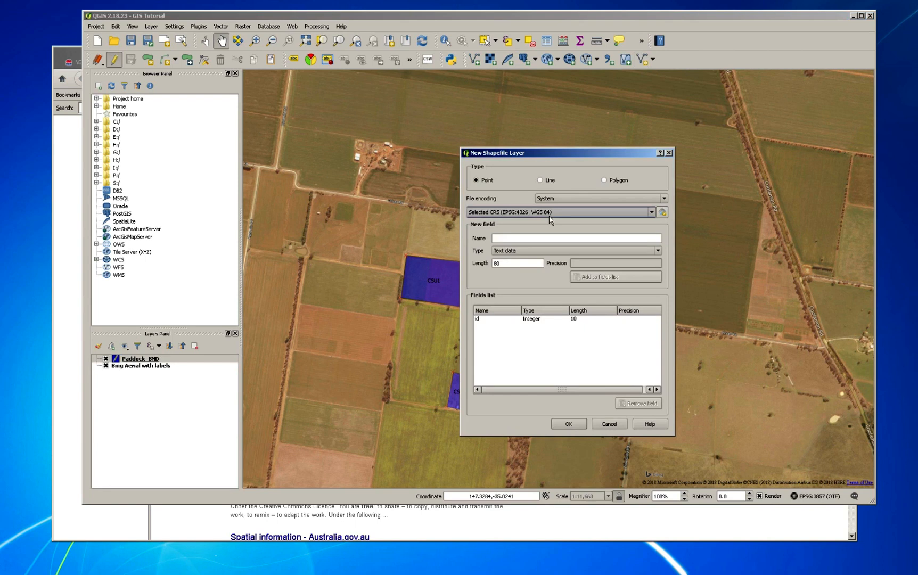
pyautogui.click(545, 241)
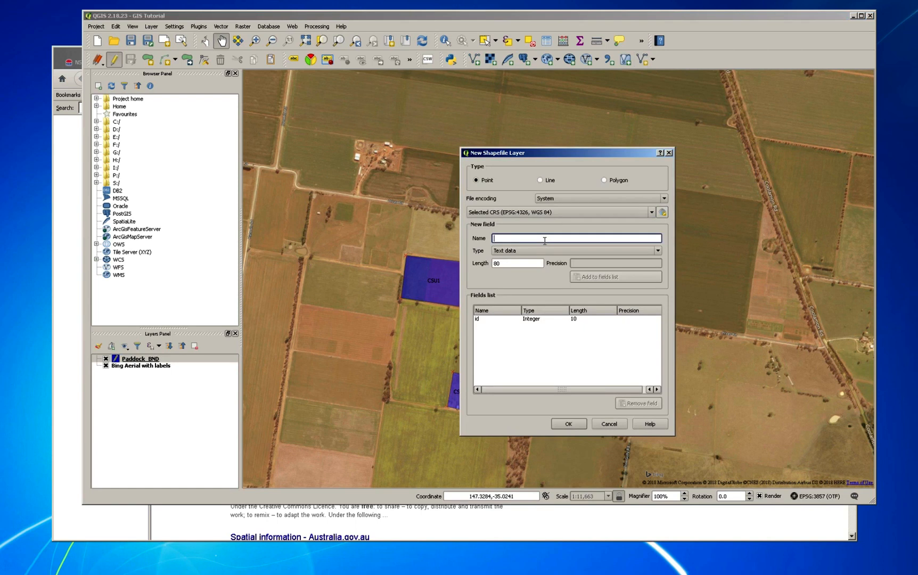
pyautogui.write('Soils')
pyautogui.press('BackSpace')
pyautogui.press('BackSpace')
pyautogui.press('BackSpace')
pyautogui.press('BackSpace')
pyautogui.press('BackSpace')
pyautogui.press('BackSpace')
pyautogui.write('paddocks')
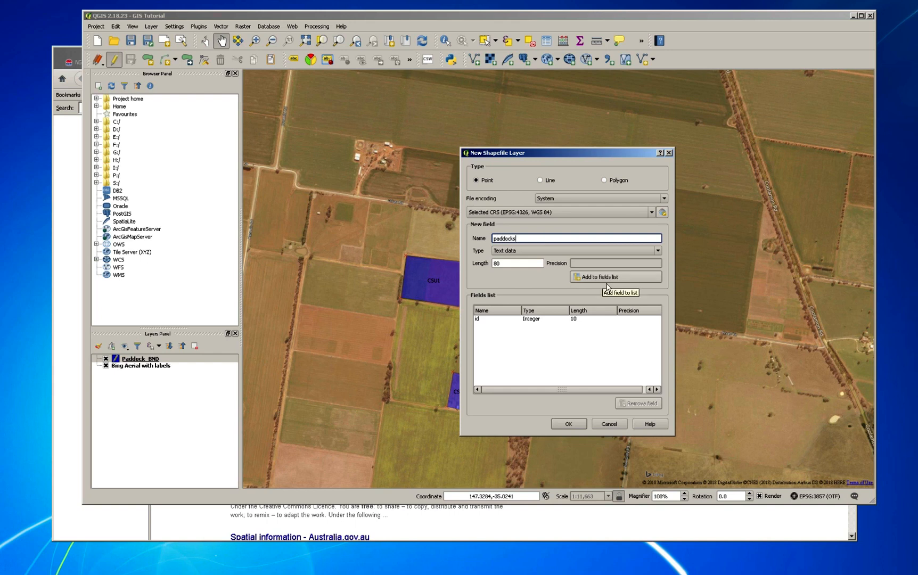
pyautogui.click(494, 239)
pyautogui.write('P')
pyautogui.click(609, 280)
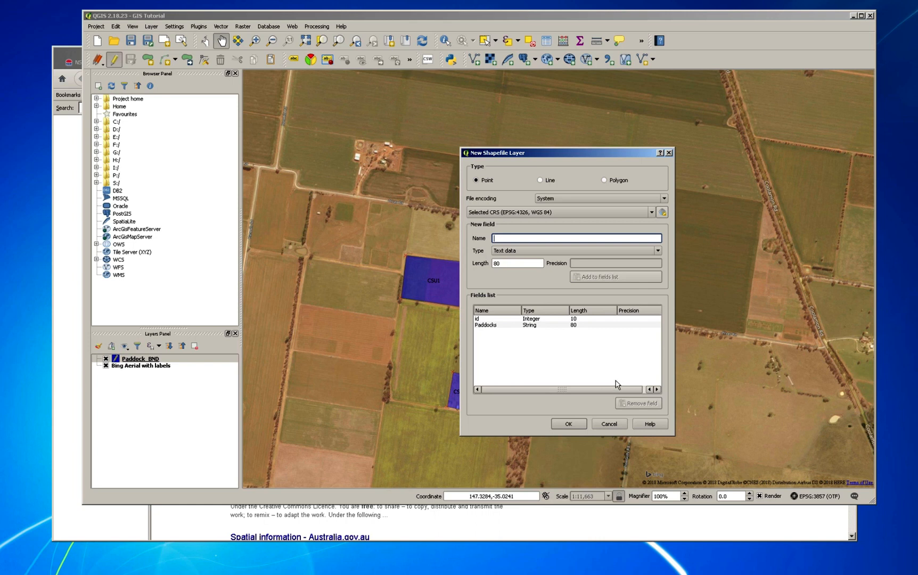
# - Set the new shapefile's geometry type to Polygon and save it as Soils paddocks in the ArcTEMP folder
pyautogui.click(611, 184)
pyautogui.click(568, 424)
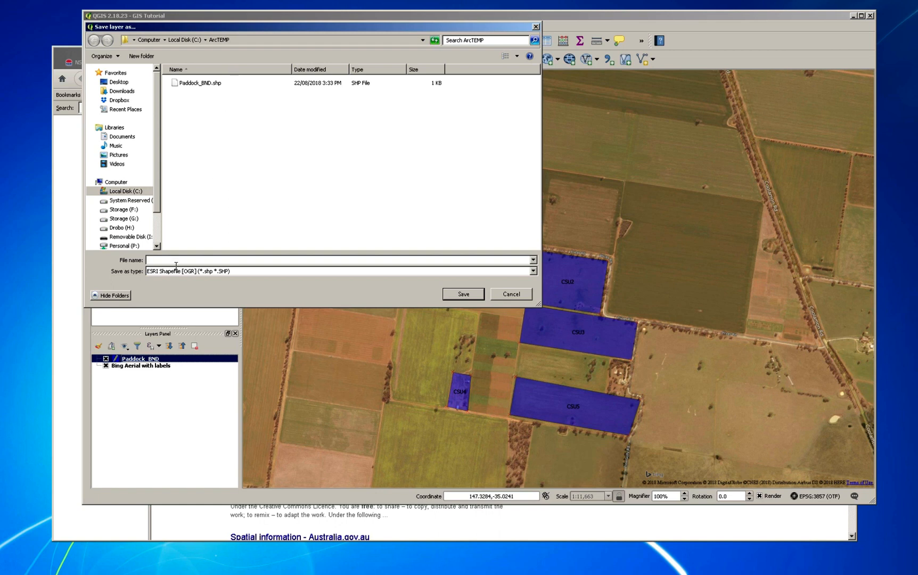
pyautogui.write('Soils paddocks')
pyautogui.click(463, 295)
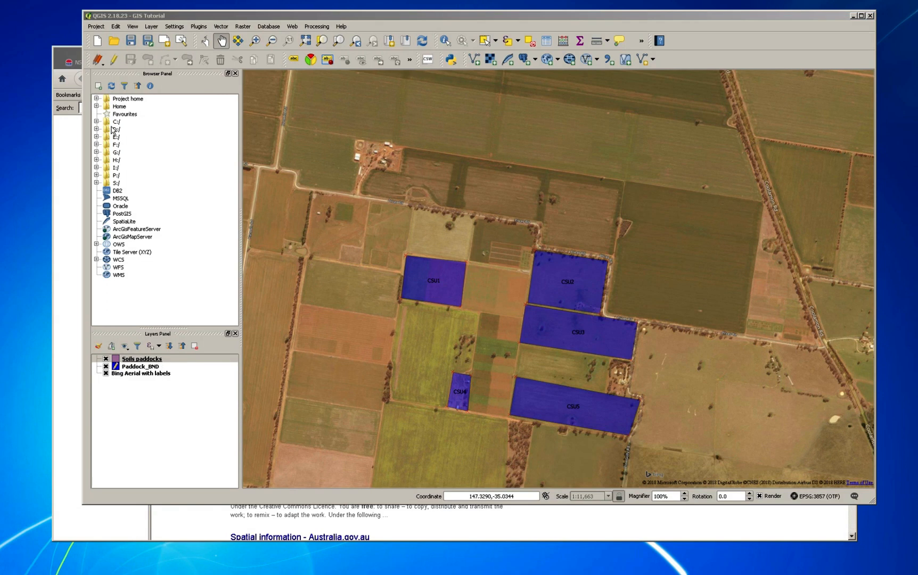
# - Turn on editing for the Soils paddocks layer and activate the Add Feature tool
pyautogui.click(118, 66)
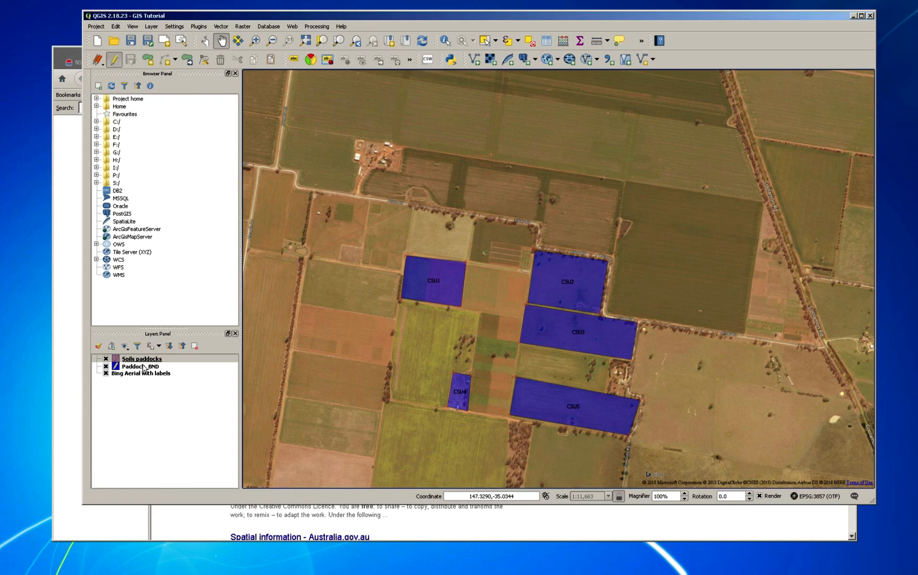
pyautogui.click(154, 65)
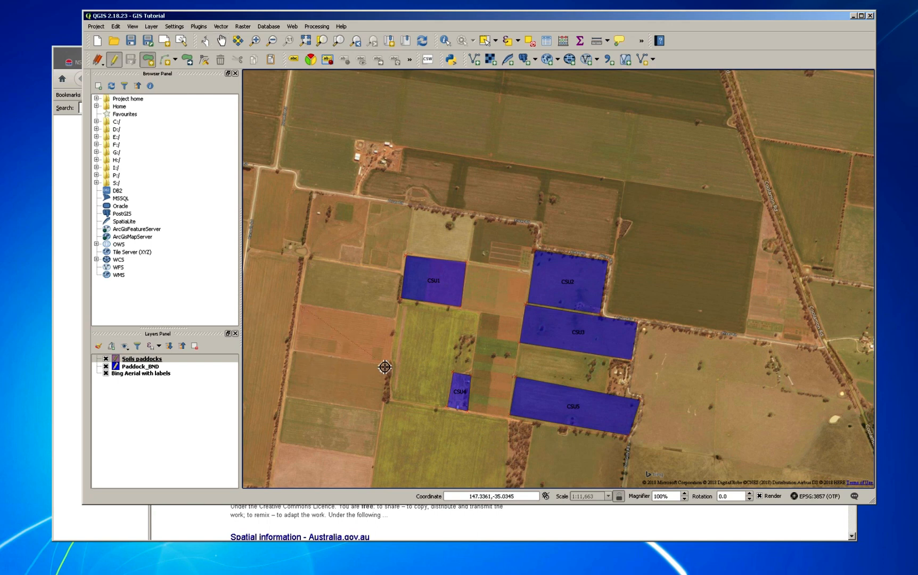
pyautogui.click(293, 348)
pyautogui.click(396, 372)
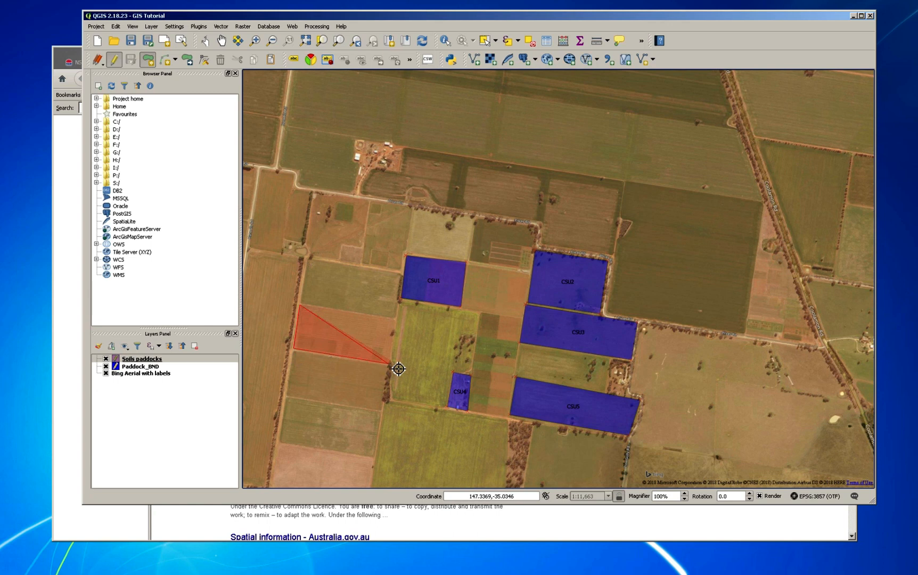
pyautogui.rightClick(403, 327)
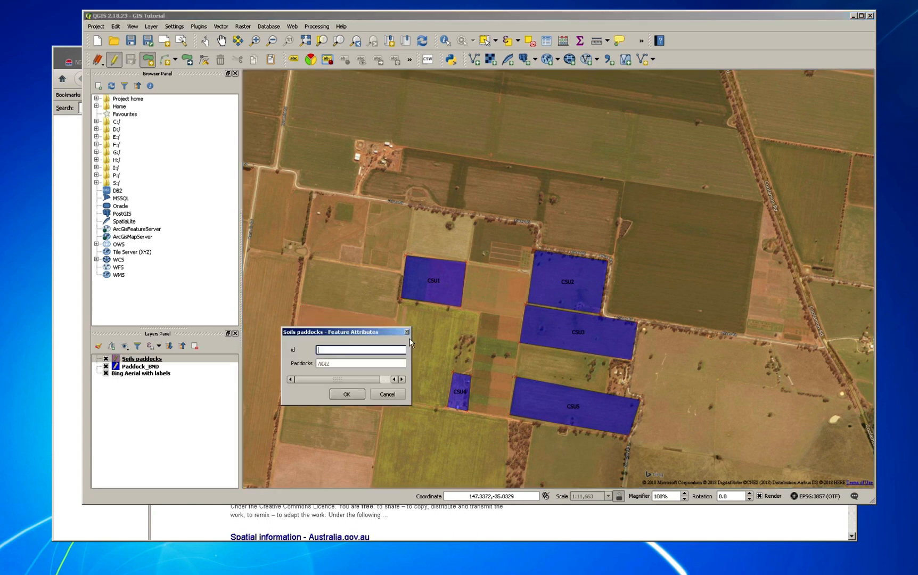
pyautogui.click(394, 394)
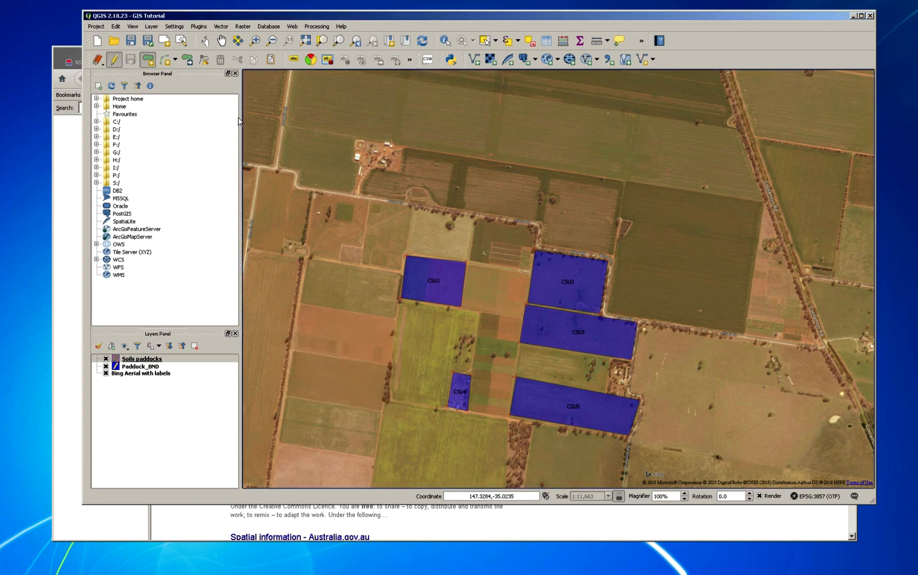
# - Digitize the reddish field southwest of CSU1 as a four-cornered polygon with id 10 and Paddocks value Soil 1
pyautogui.click(294, 349)
pyautogui.click(392, 369)
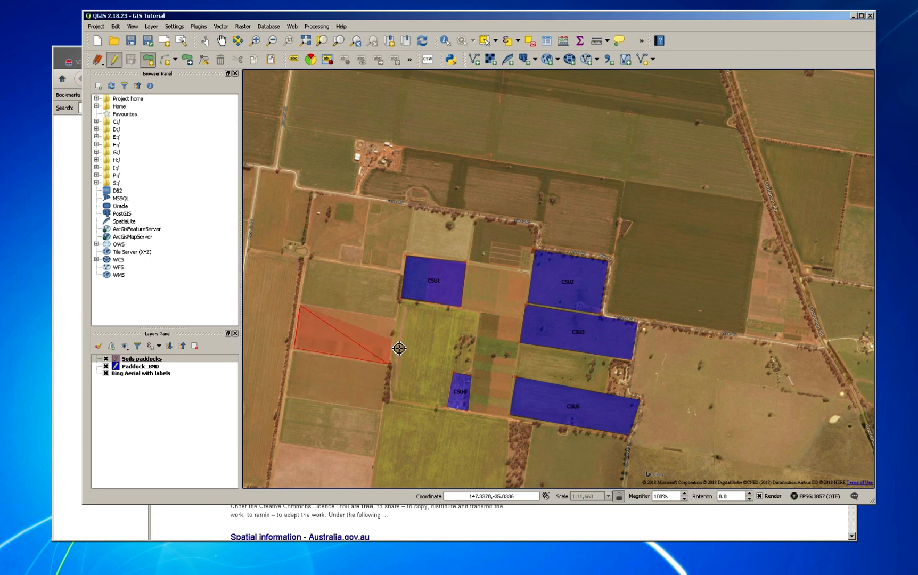
pyautogui.rightClick(402, 327)
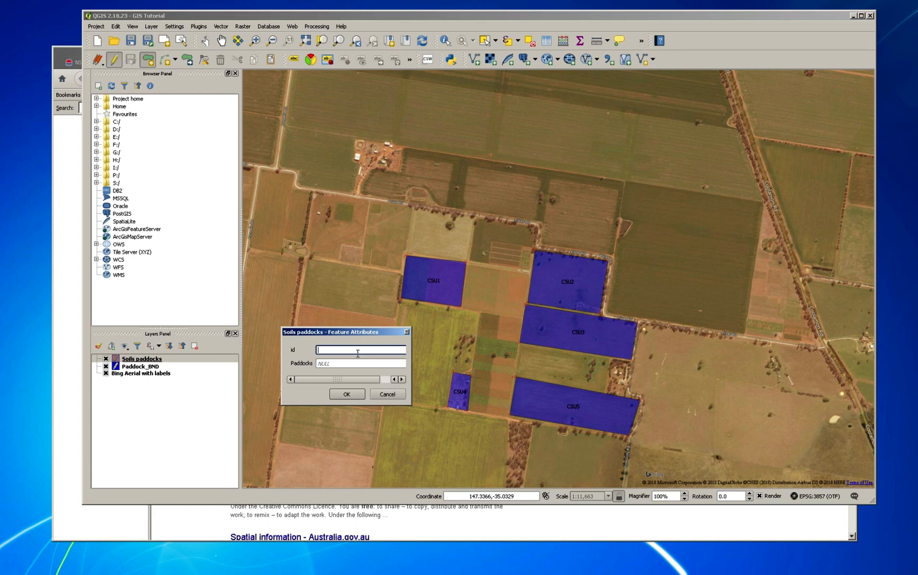
pyautogui.write('10')
pyautogui.click(329, 367)
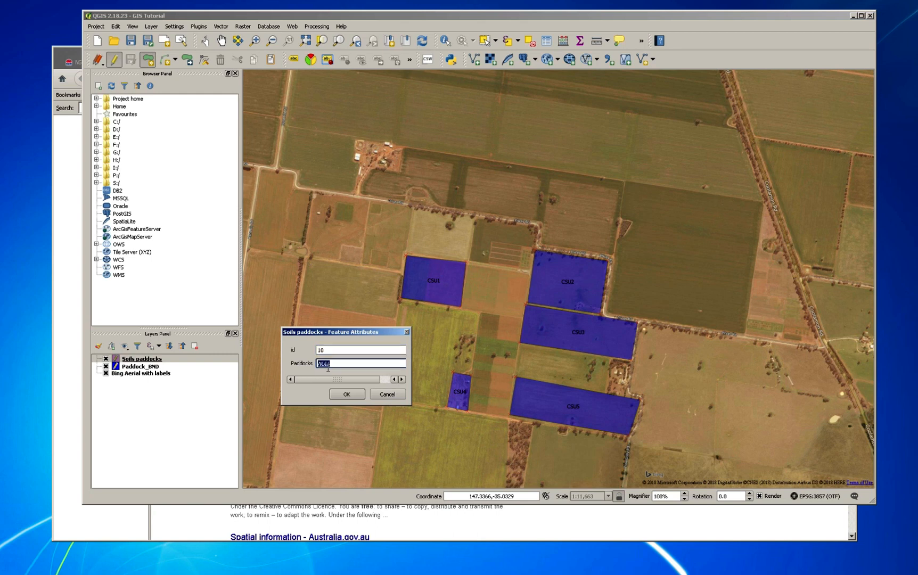
pyautogui.write('Soil 1')
pyautogui.click(354, 398)
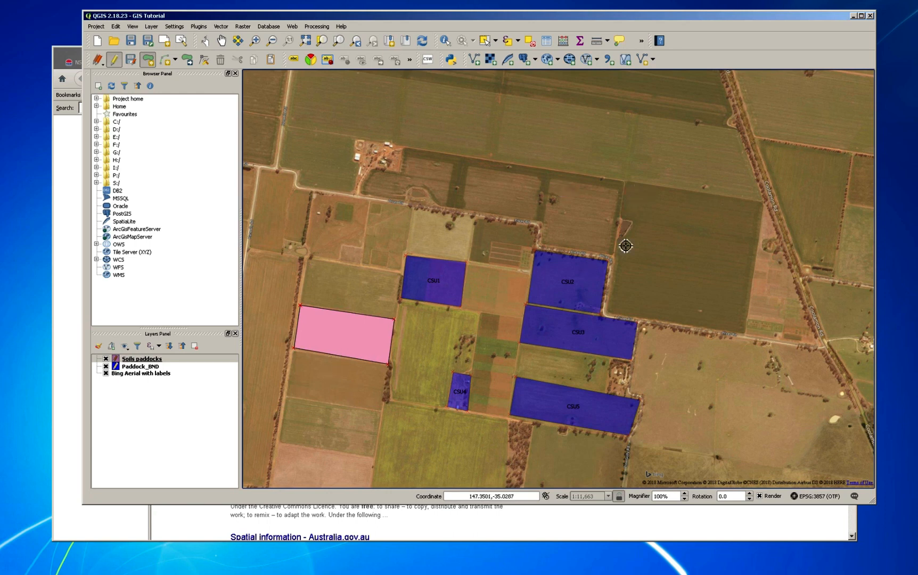
# - Digitize the large dark field east of CSU2 as a four-cornered polygon with id 11 and Paddocks value Soil 2
pyautogui.click(610, 316)
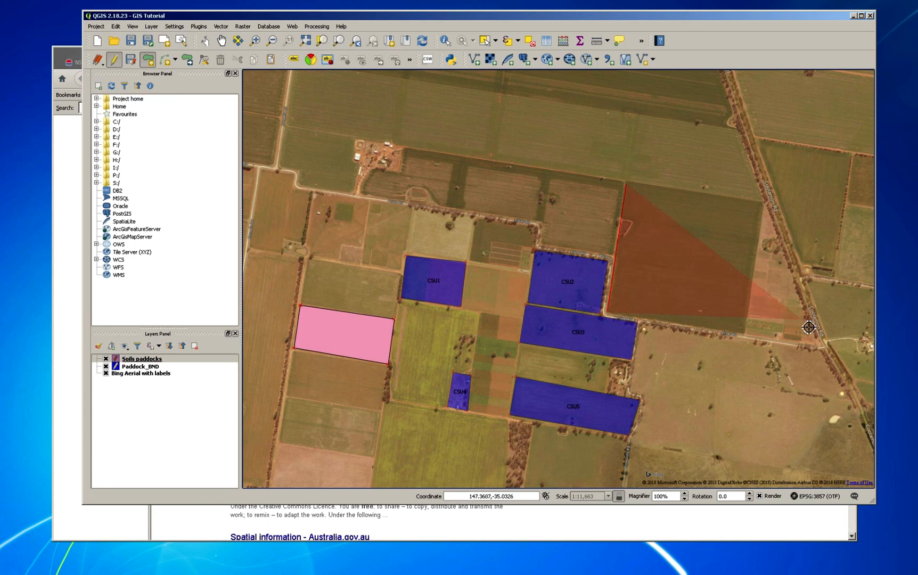
pyautogui.click(747, 332)
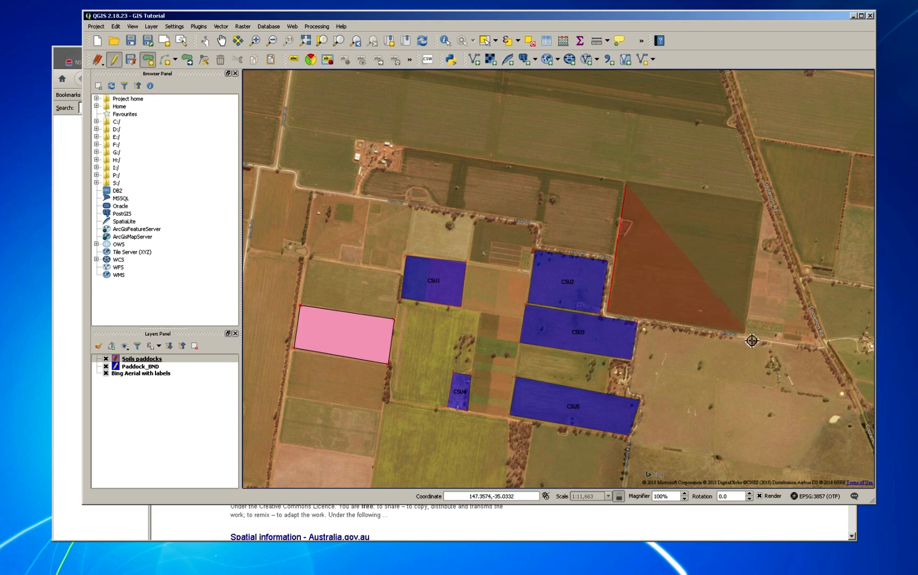
pyautogui.click(769, 210)
pyautogui.rightClick(769, 210)
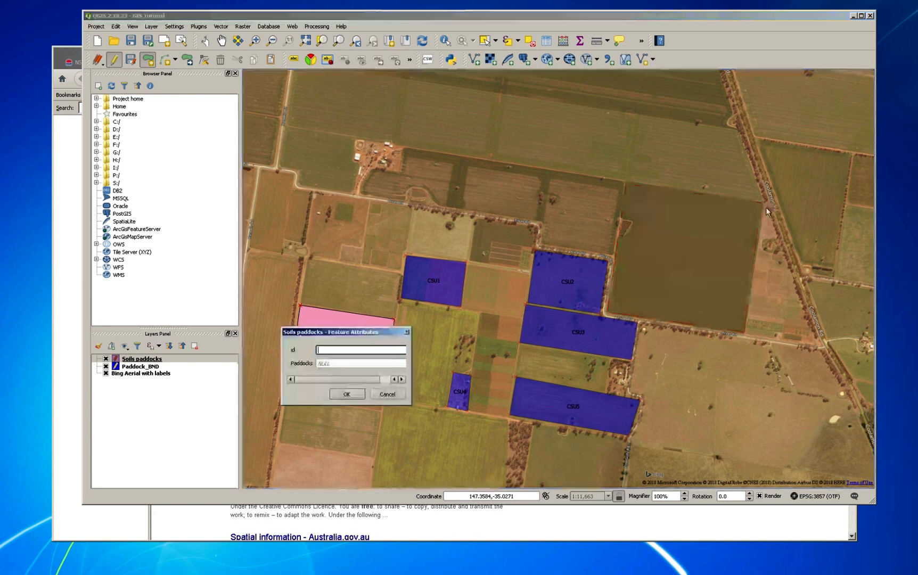
pyautogui.write('11')
pyautogui.click(338, 366)
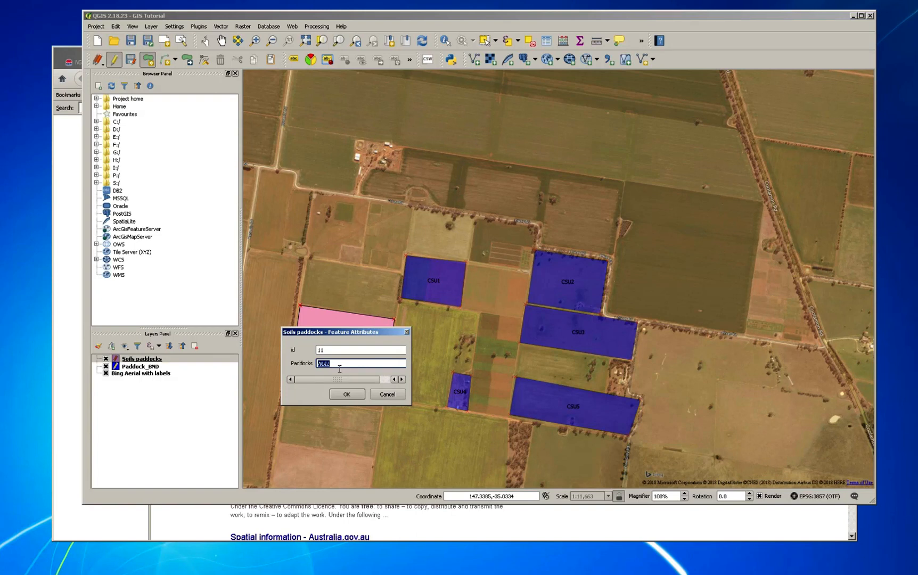
pyautogui.write('Soil 2')
pyautogui.click(351, 402)
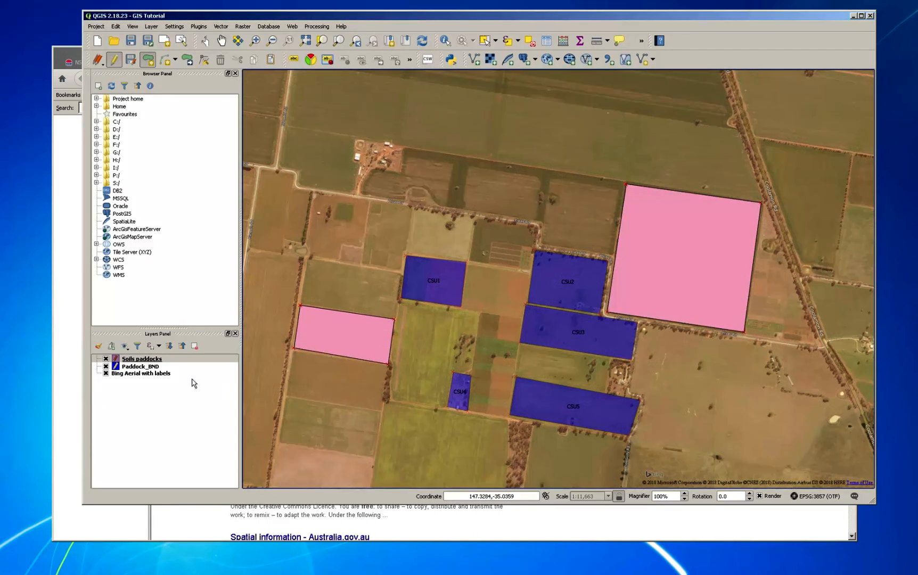
# - Stop editing the Soils paddocks layer and save its changes
pyautogui.click(118, 65)
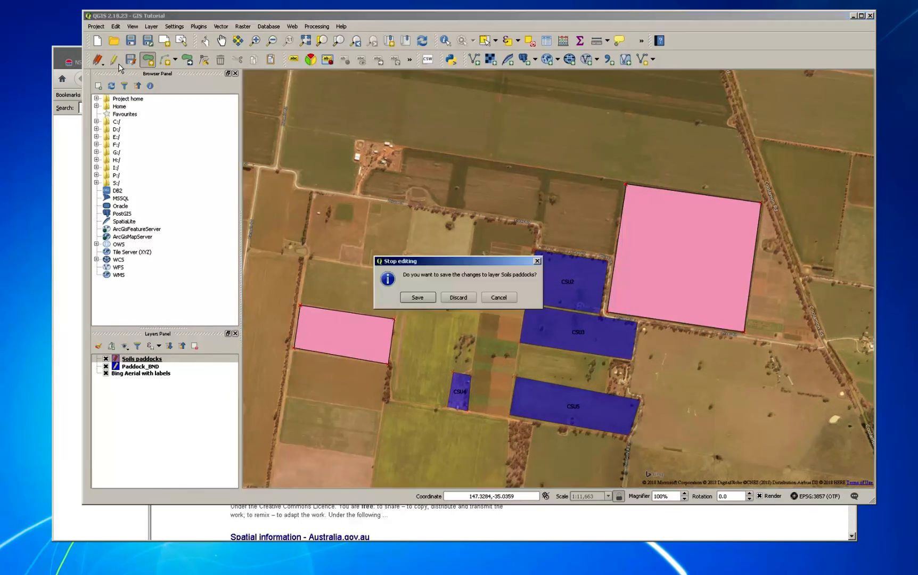
pyautogui.click(416, 302)
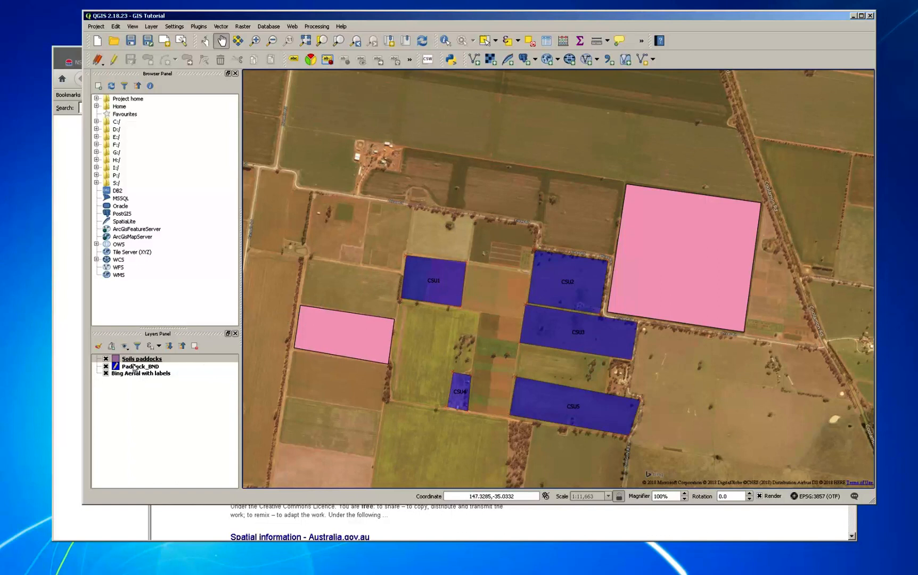
# - Switch the Soils paddocks layer's visibility off and on twice to compare the map with and without its polygons
pyautogui.click(106, 359)
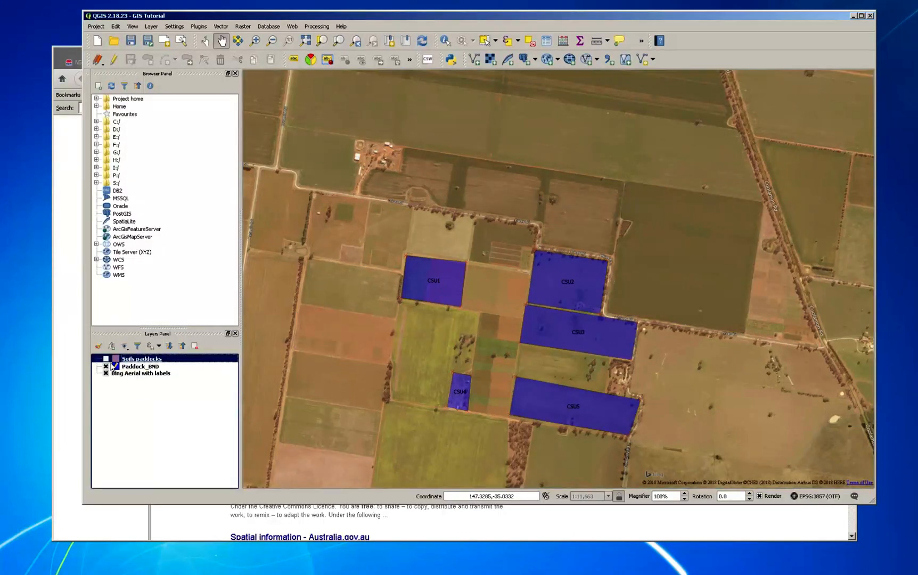
pyautogui.click(106, 359)
pyautogui.click(106, 359)
pyautogui.click(106, 359)
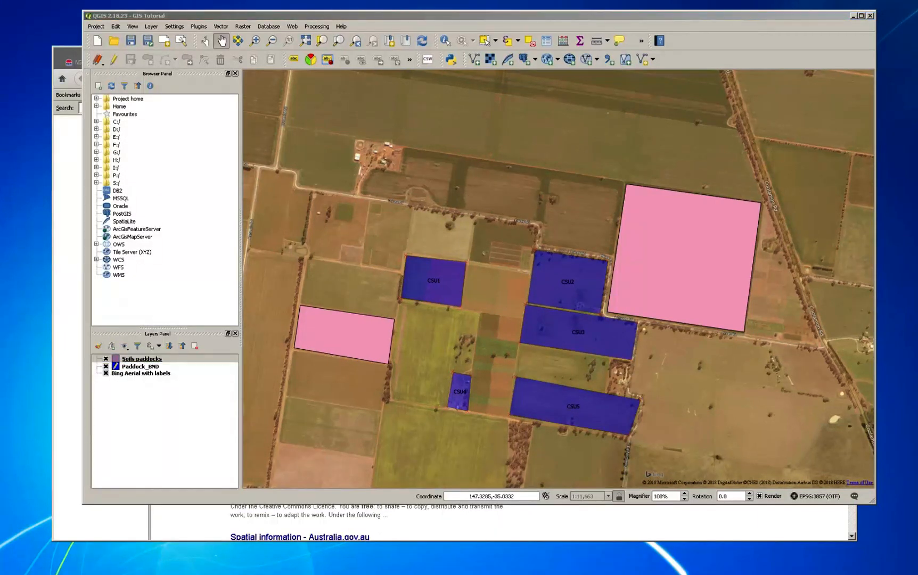
# - Switch to the browser and view the Soil and Landscape Grid of Australia's Direct to GIS download page down to its National Soil Attributes links
pyautogui.hotkey('alt', 'Tab')
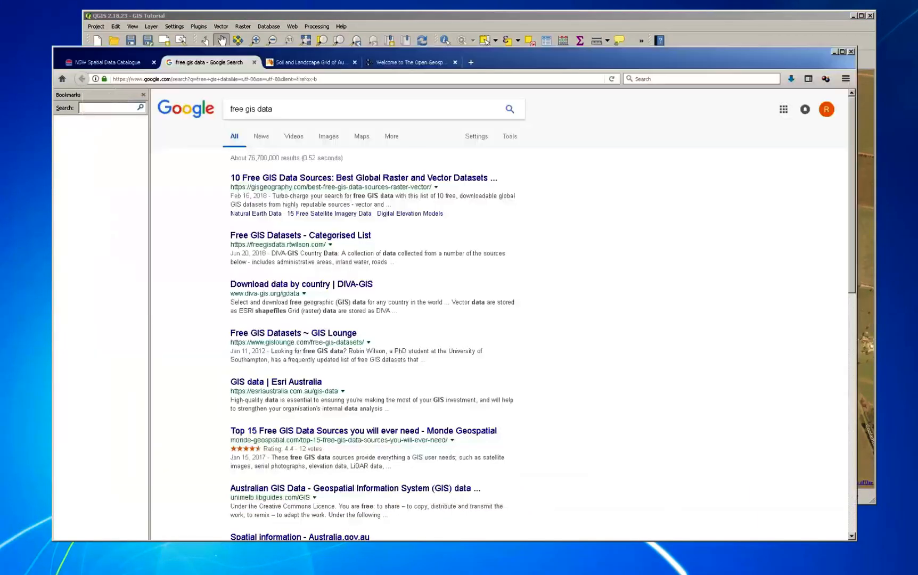
pyautogui.click(318, 62)
pyautogui.scroll(2, 423, 204)
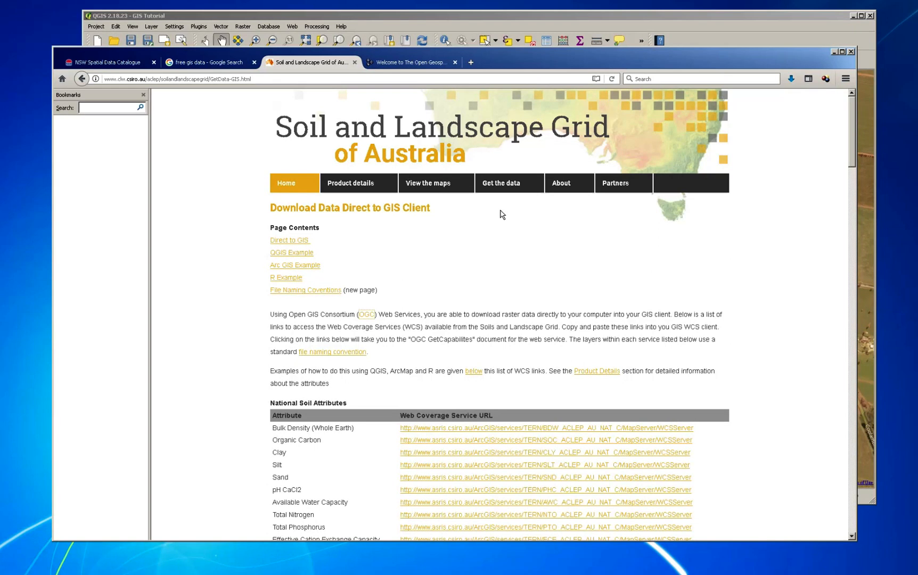
pyautogui.moveTo(513, 192)
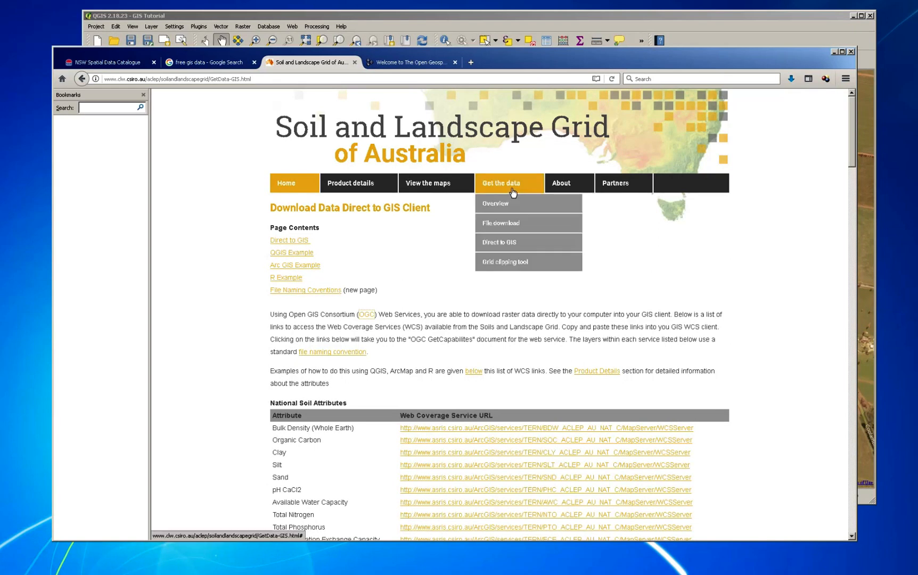
pyautogui.click(515, 249)
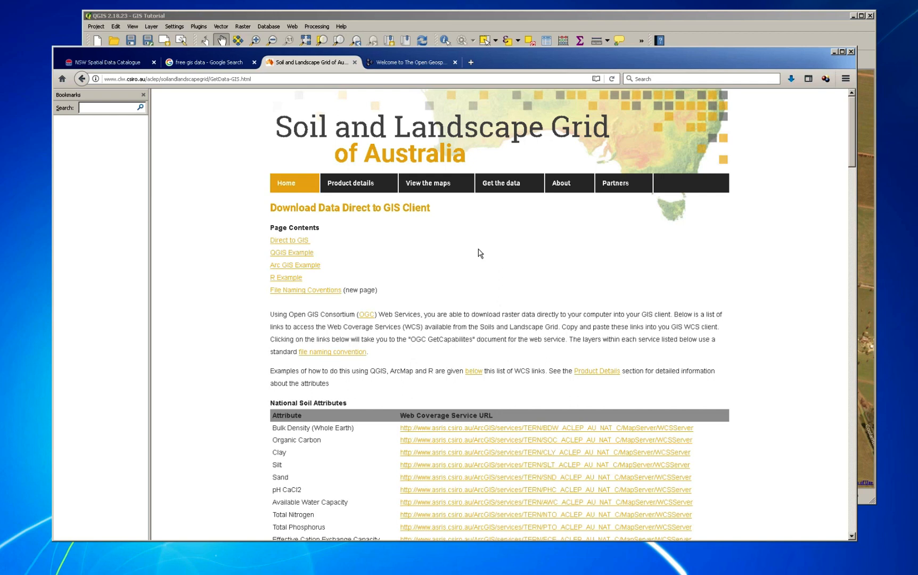
pyautogui.scroll(-2, 480, 253)
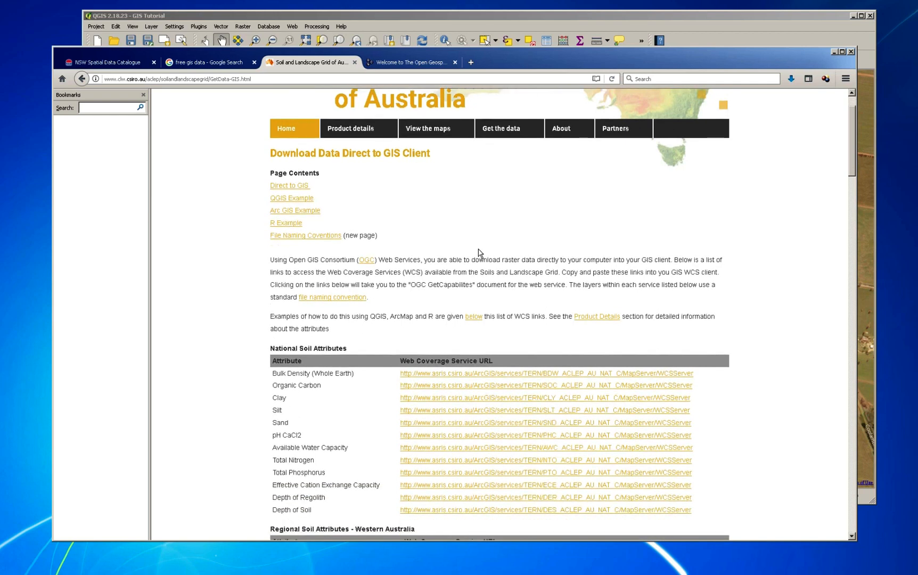
pyautogui.scroll(-2, 479, 254)
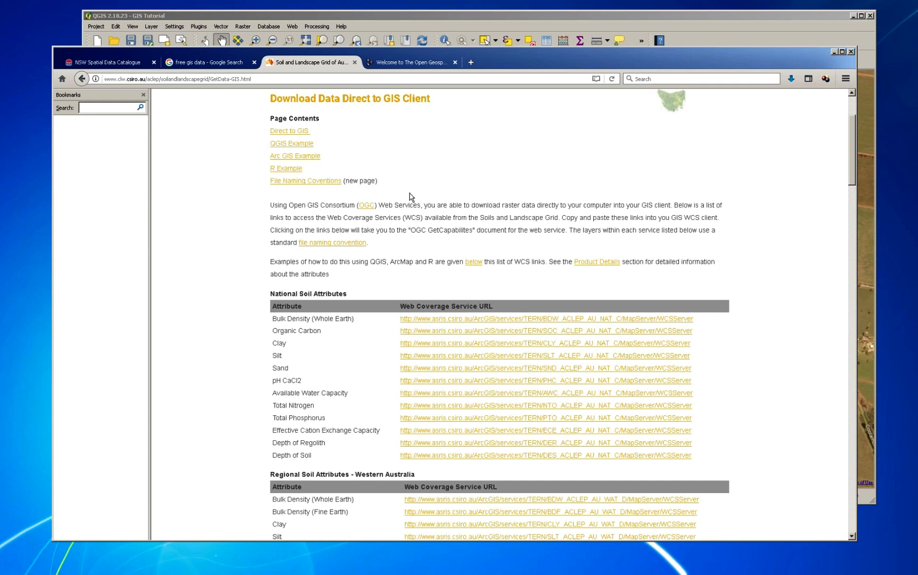
# - View the Open Geospatial Consortium home page, and examine the Soil and Landscape Grid's Web Coverage Service tables and QGIS connection instructions
pyautogui.click(438, 70)
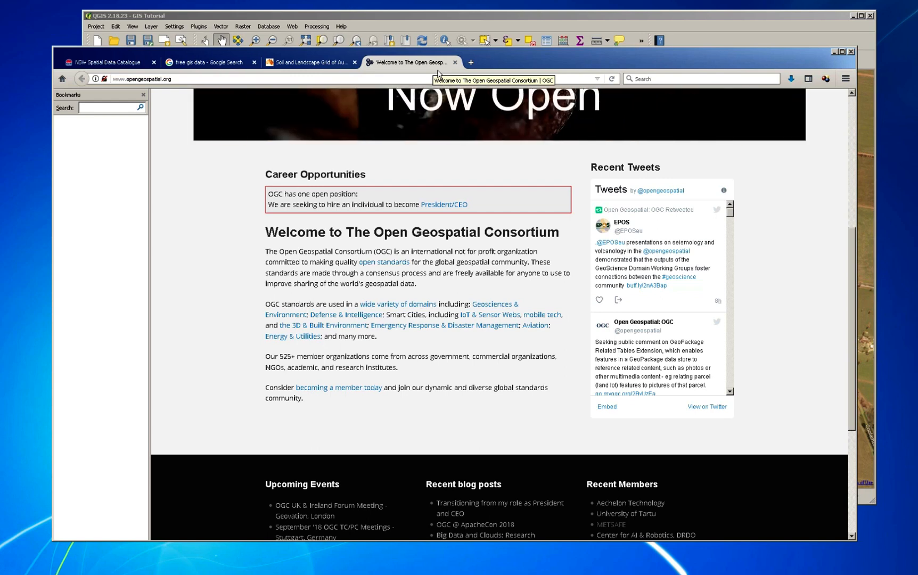
pyautogui.click(329, 69)
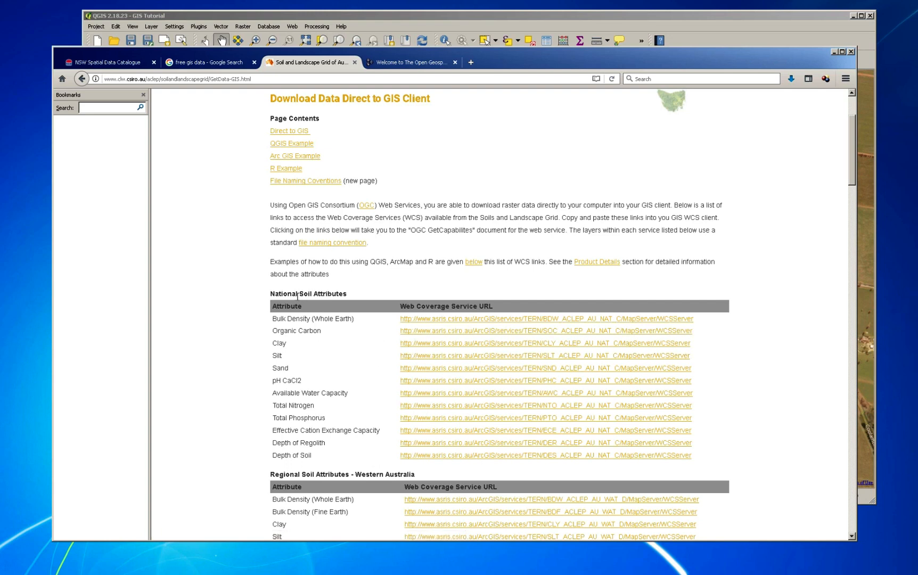
pyautogui.moveTo(273, 300)
pyautogui.mouseDown()
pyautogui.moveTo(311, 298)
pyautogui.moveTo(275, 299)
pyautogui.mouseUp()
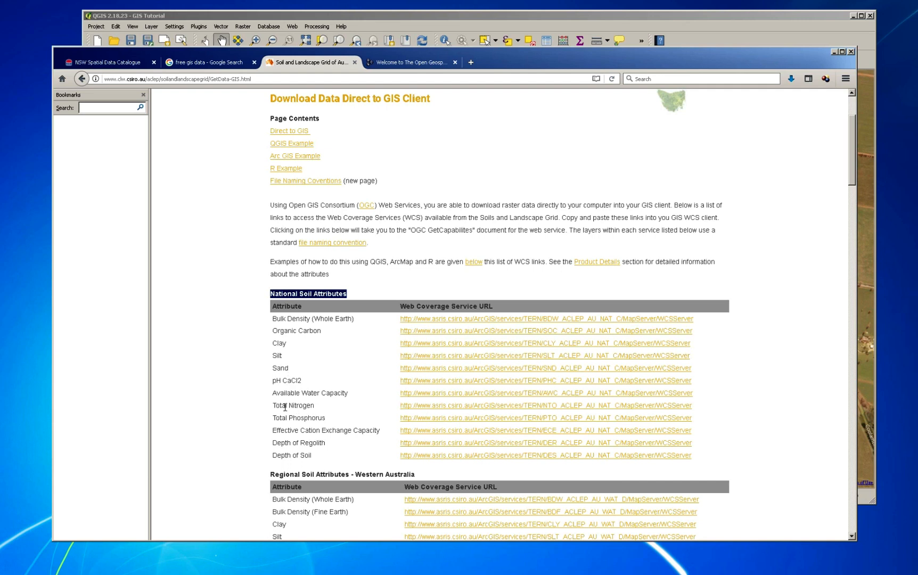
pyautogui.scroll(-5, 329, 433)
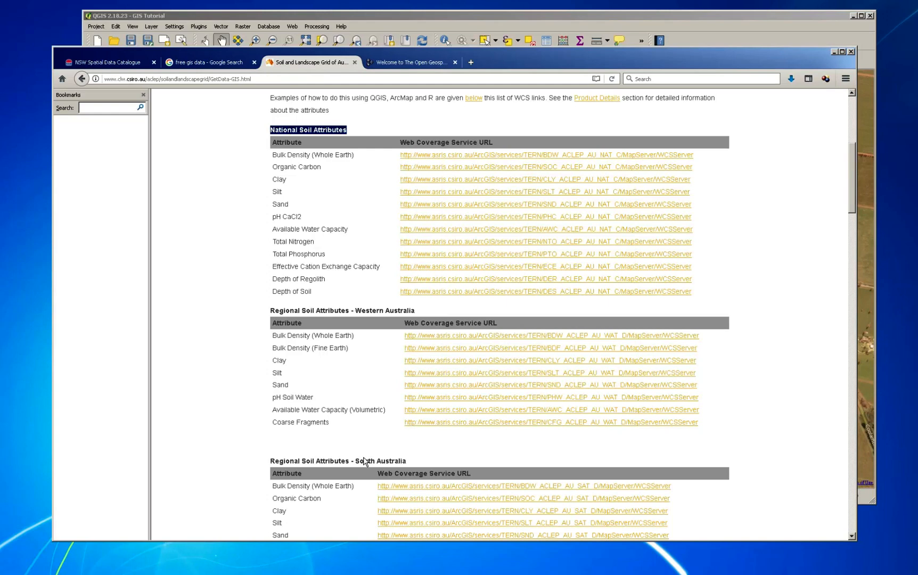
pyautogui.scroll(-7, 362, 460)
pyautogui.scroll(-13, 378, 429)
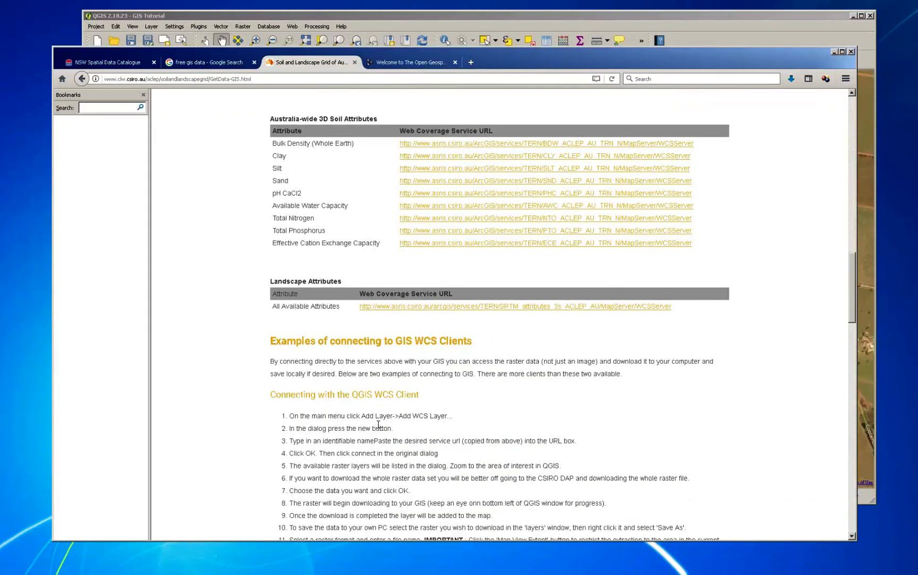
pyautogui.scroll(-5, 378, 425)
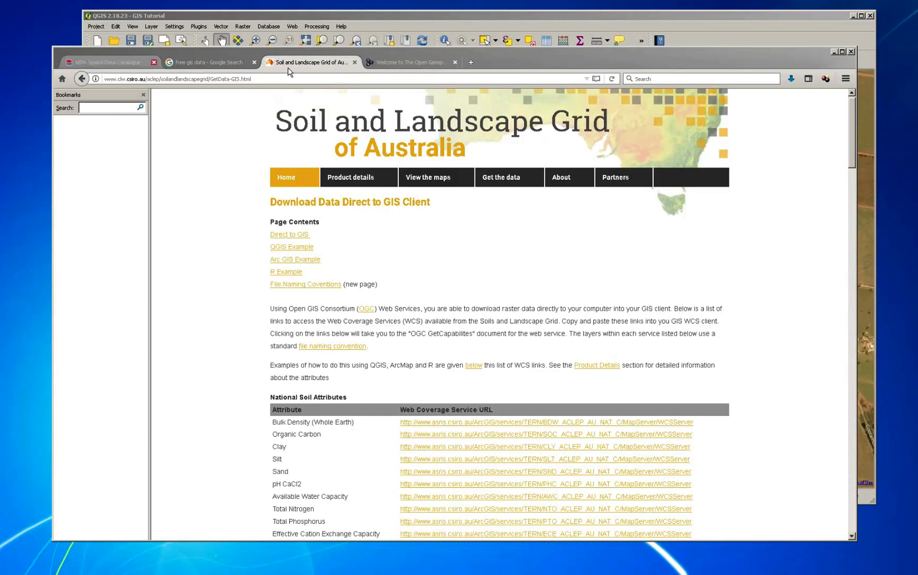
# - Switch to QGIS and start adding a WCS layer to the project
pyautogui.click(568, 19)
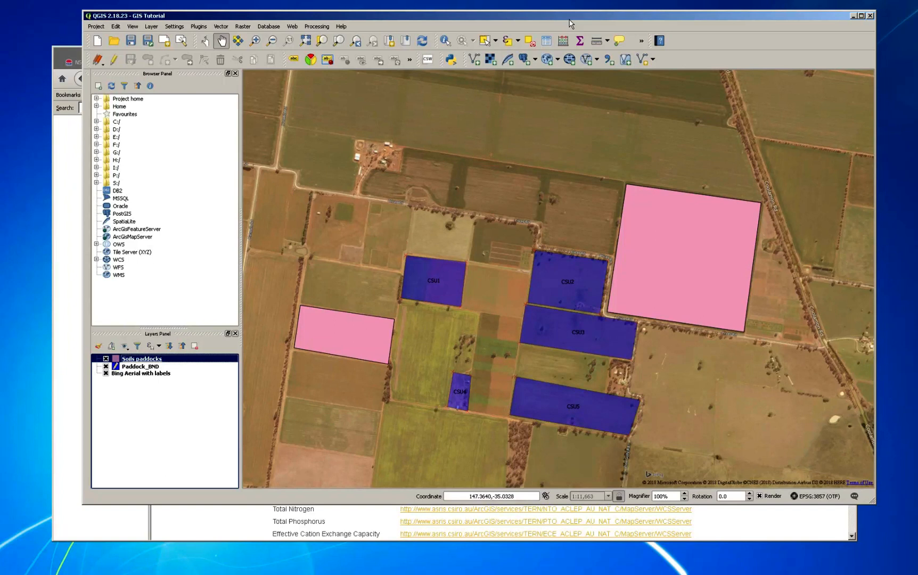
pyautogui.click(574, 64)
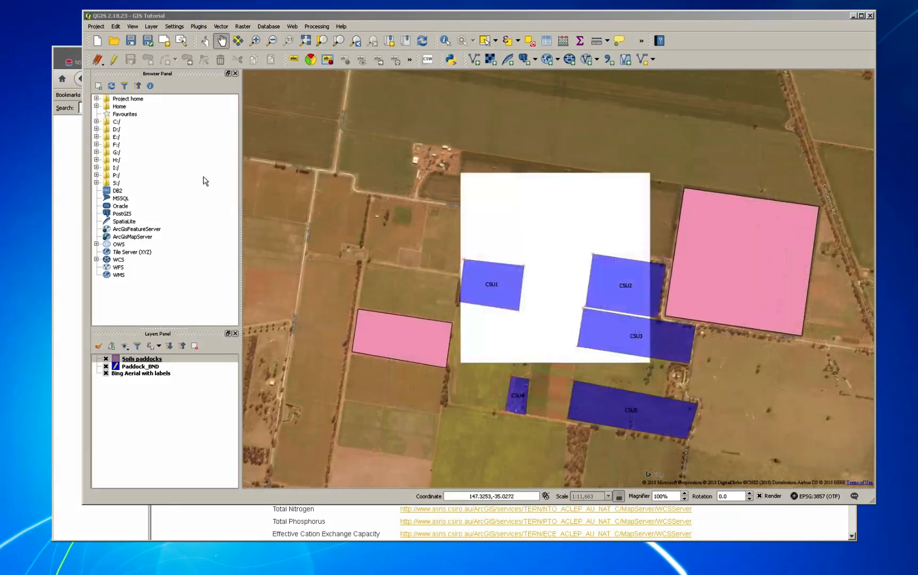
pyautogui.click(151, 27)
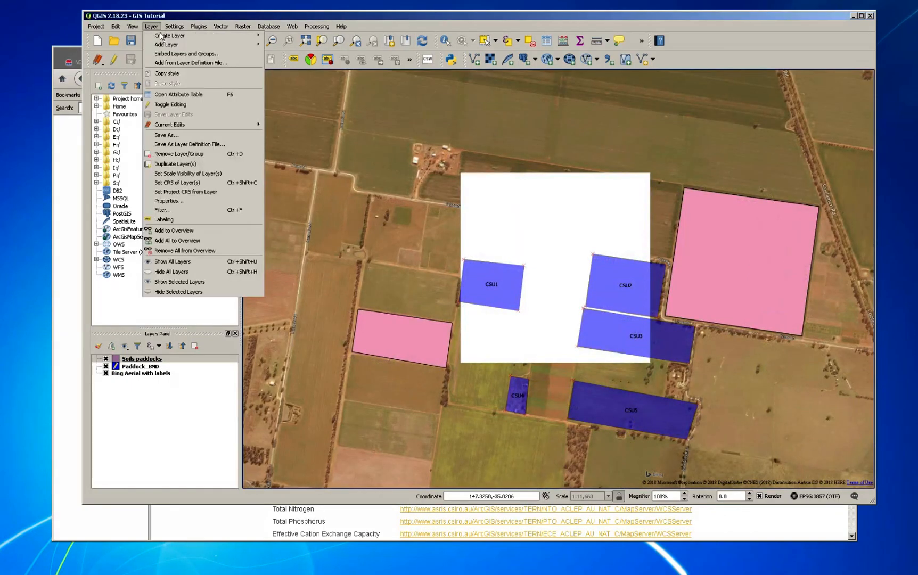
pyautogui.moveTo(173, 44)
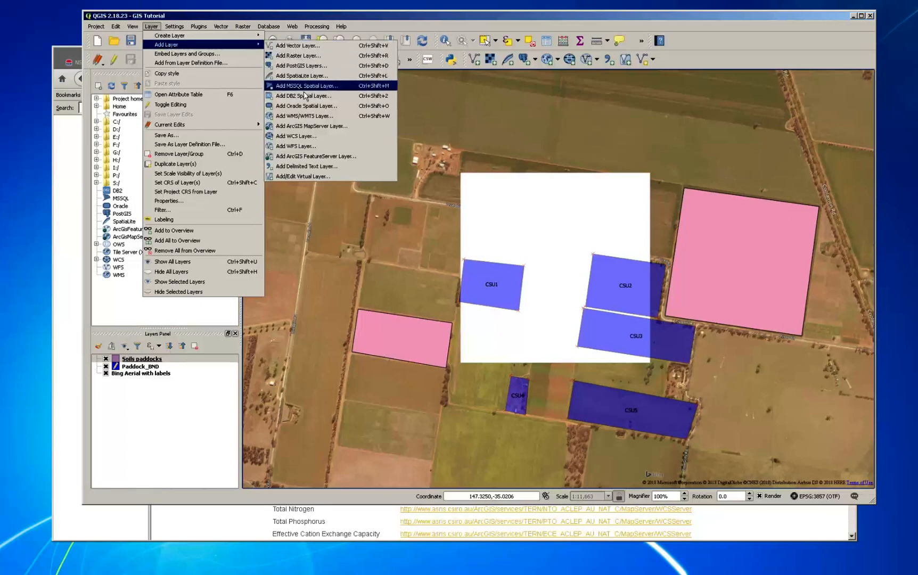
pyautogui.click(317, 140)
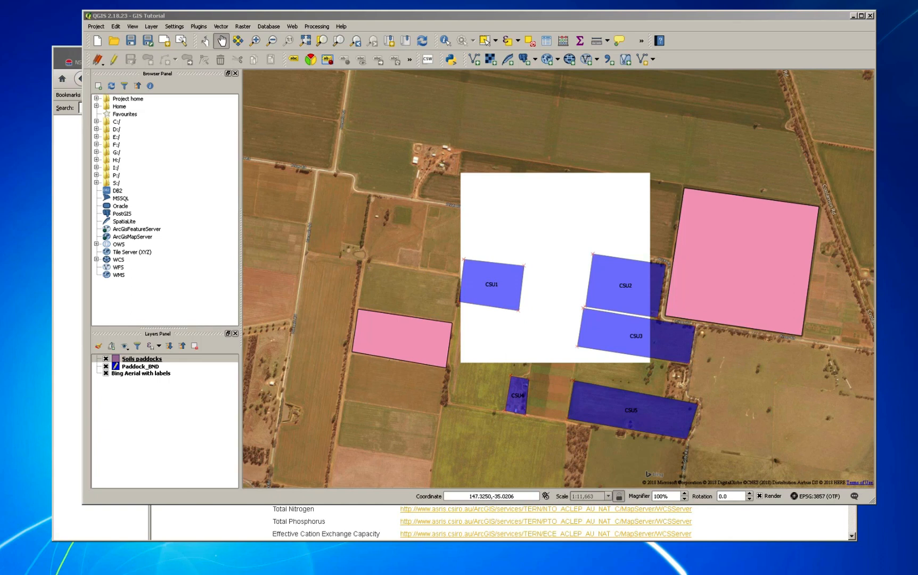
# - Switch to the browser and copy the Clay Web Coverage Service URL from the National Soil Attributes table
pyautogui.hotkey('alt', 'Tab')
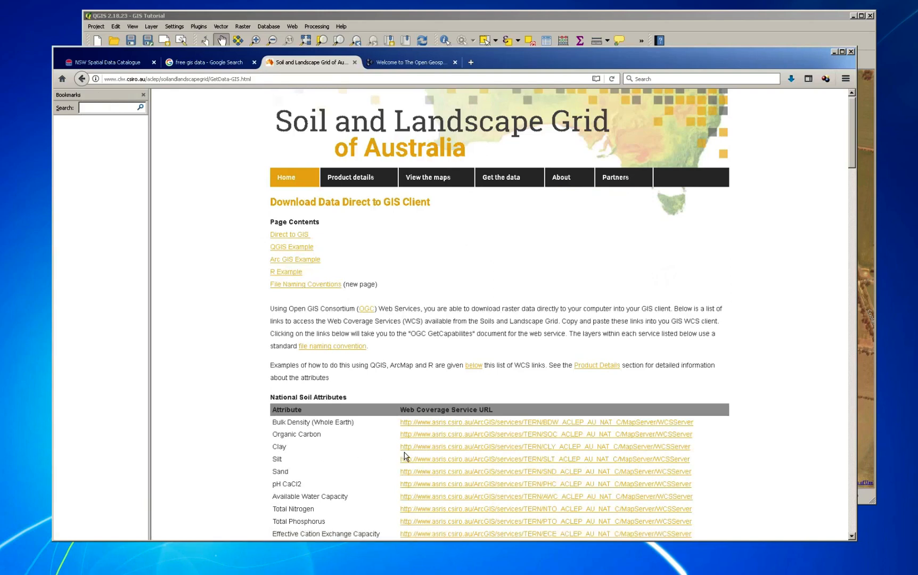
pyautogui.moveTo(401, 450); pyautogui.dragTo(696, 455)
pyautogui.hotkey('ctrl', 'c')
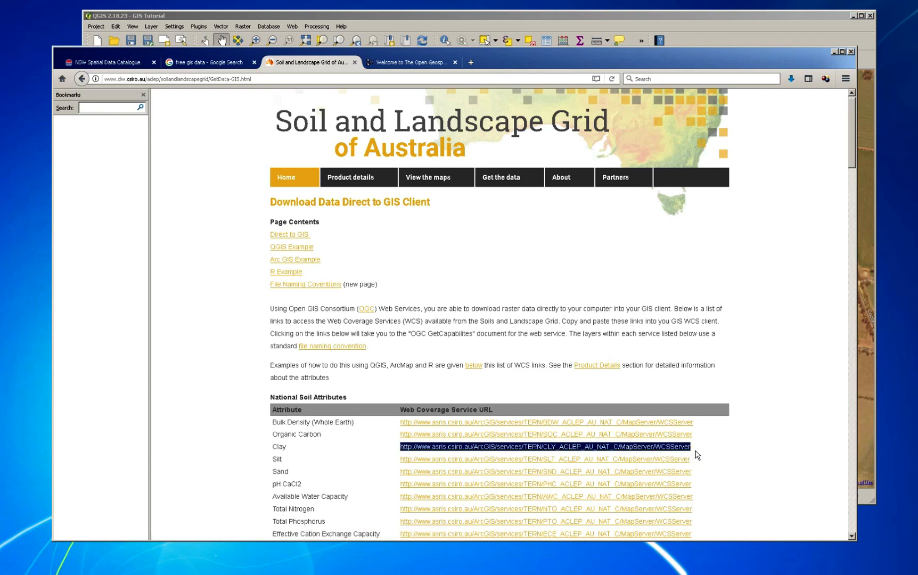
pyautogui.rightClick(628, 453)
pyautogui.click(646, 515)
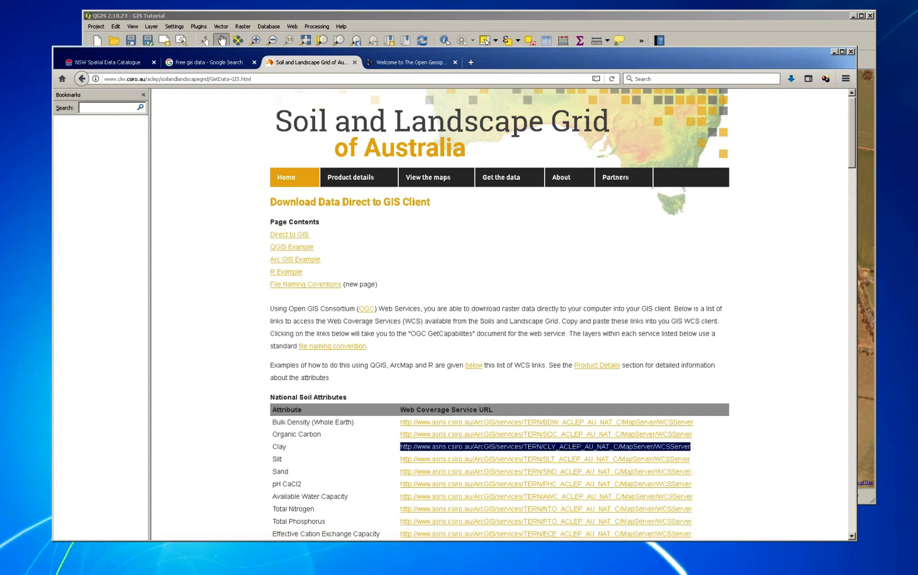
# - Back in QGIS, create a WCS connection named "CSIRO Soil Landscape grid_ National Clay" with the copied Clay service URL
pyautogui.hotkey('alt', 'Tab')
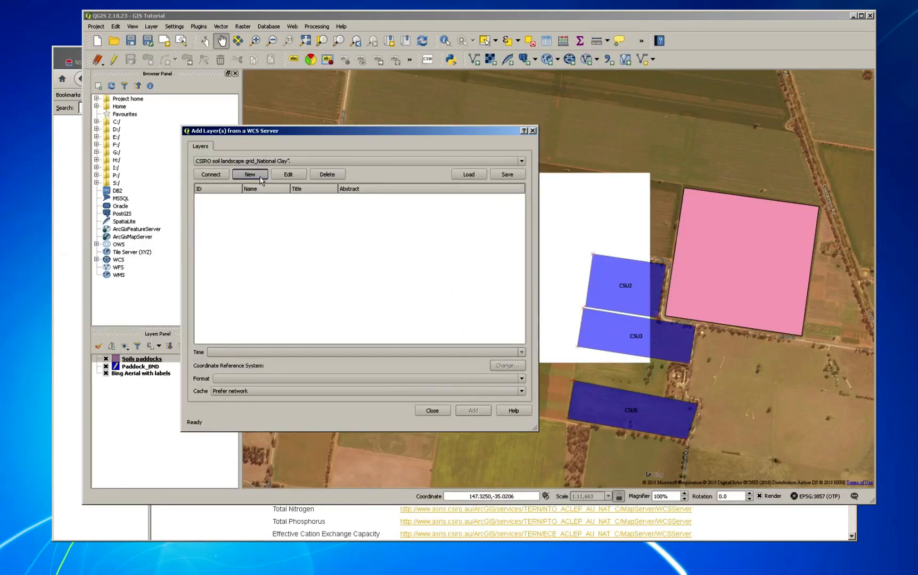
pyautogui.click(249, 174)
pyautogui.click(293, 212)
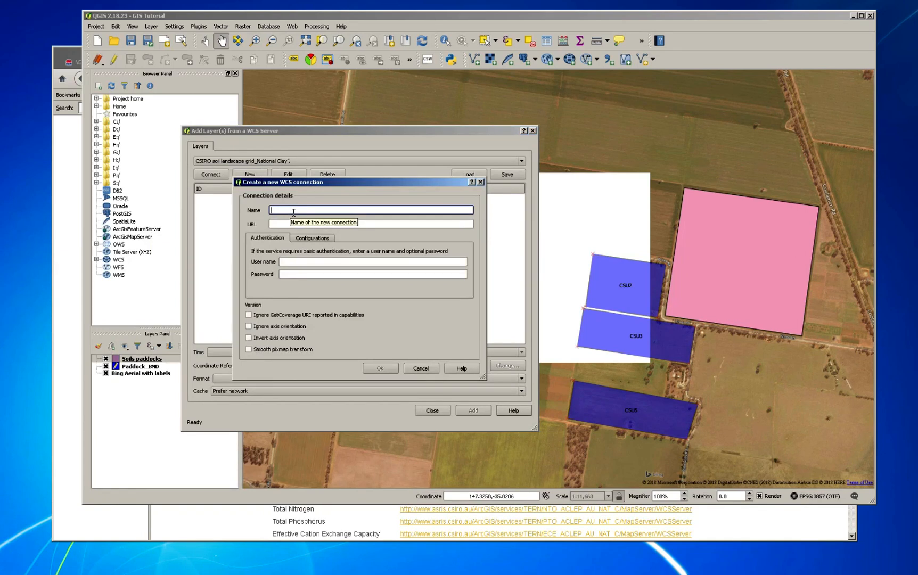
pyautogui.write('CSIRO Soil Landscape grid_National Clay')
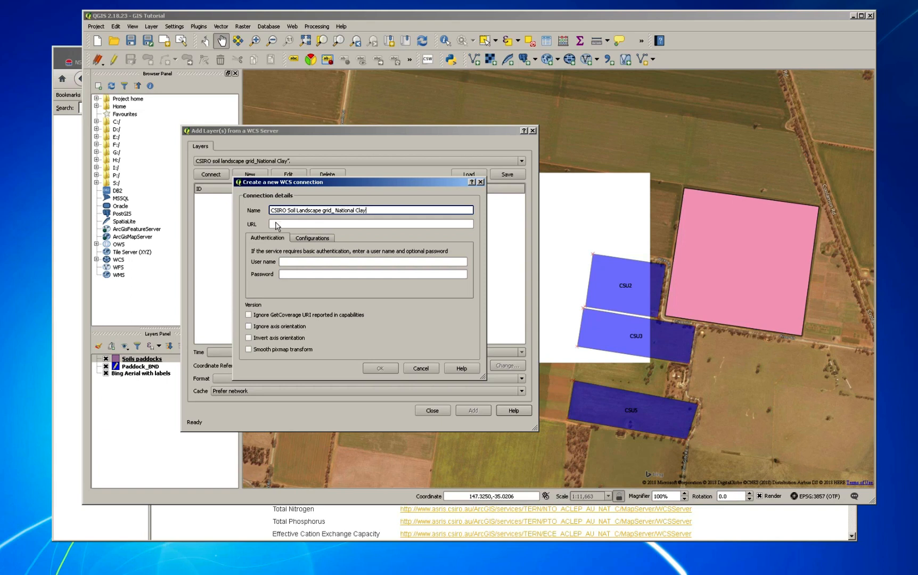
pyautogui.click(286, 227)
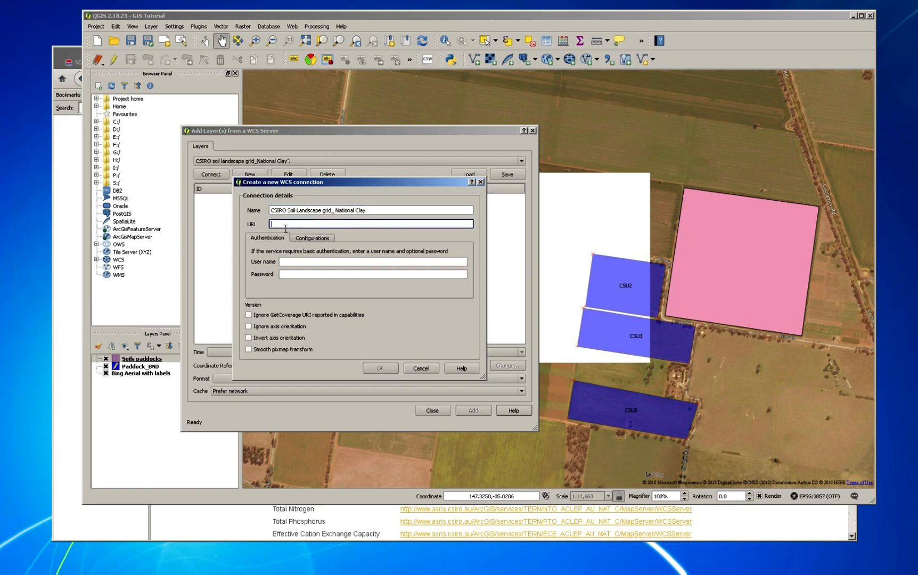
pyautogui.rightClick(286, 228)
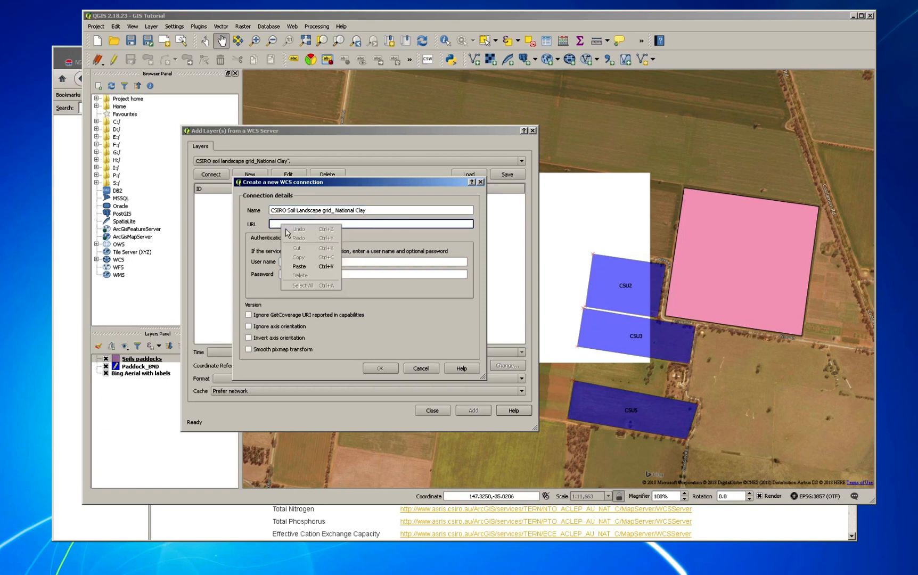
pyautogui.click(309, 268)
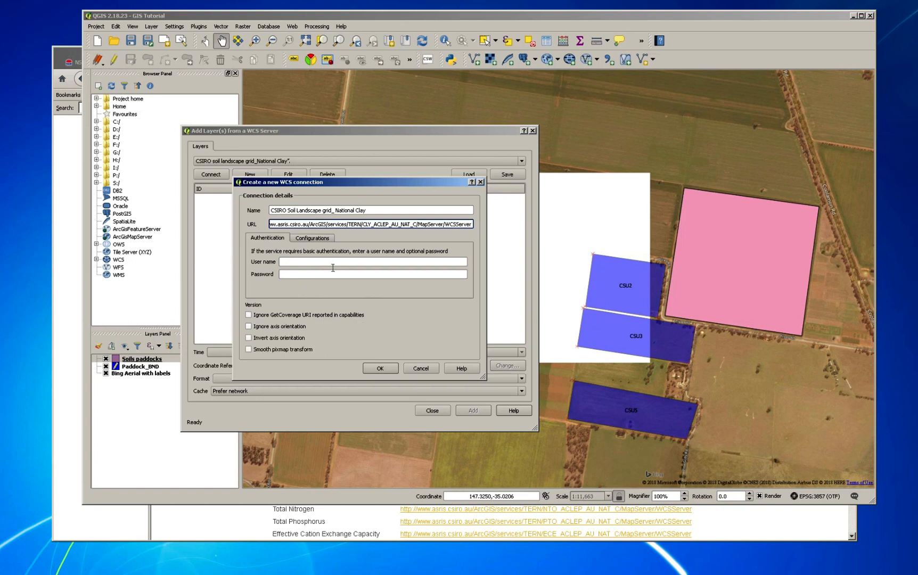
pyautogui.click(381, 369)
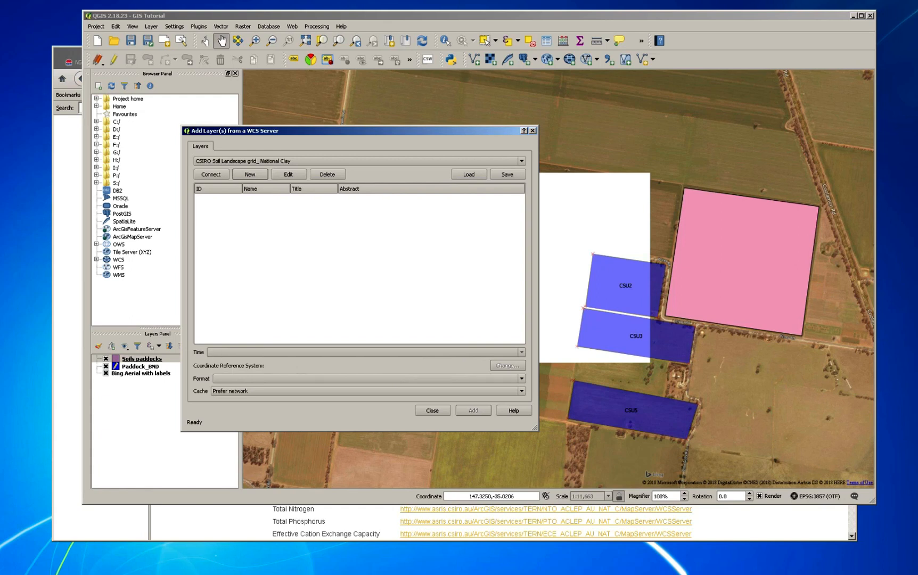
# - Connect to the National Clay service and add its clay content layer for the 5 - 15 cm depth to the map
pyautogui.click(212, 175)
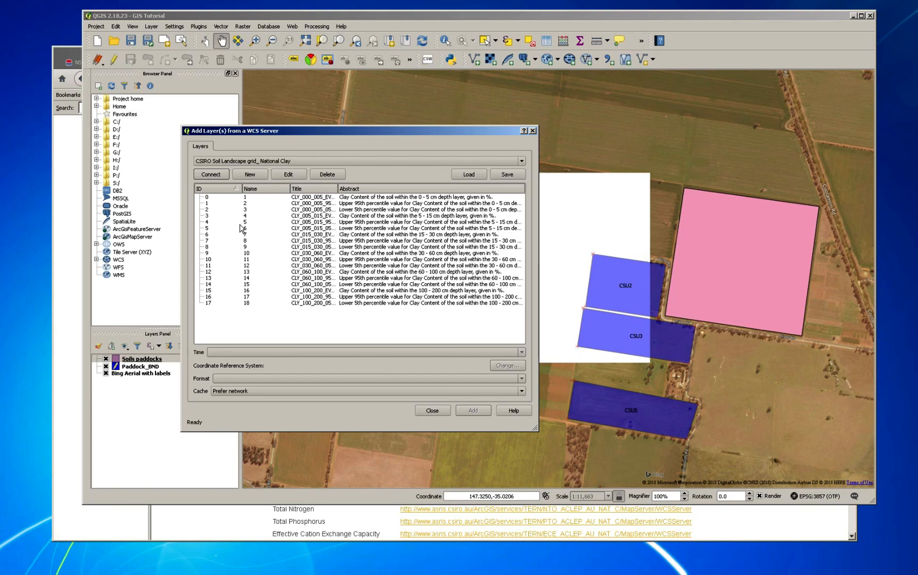
pyautogui.moveTo(240, 130); pyautogui.dragTo(354, 130)
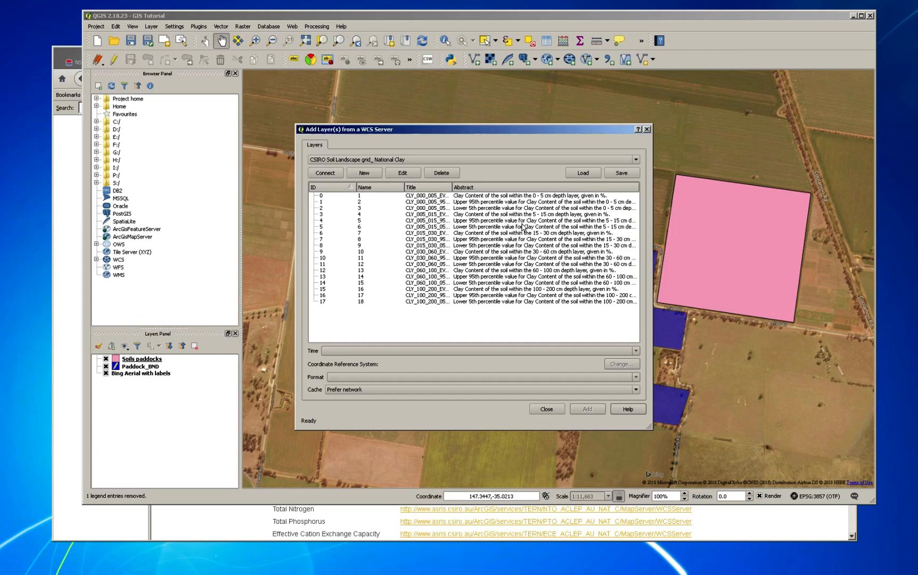
pyautogui.click(521, 221)
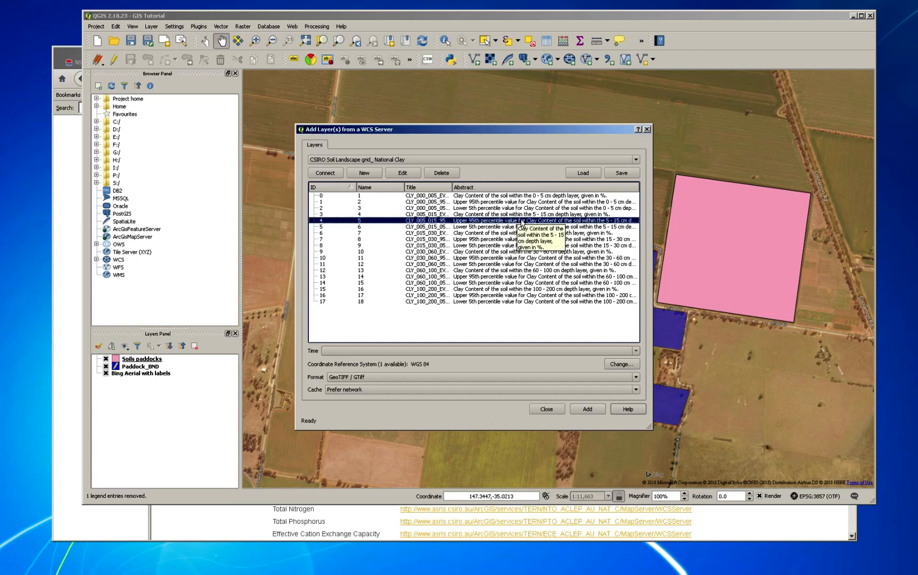
pyautogui.press('Up')
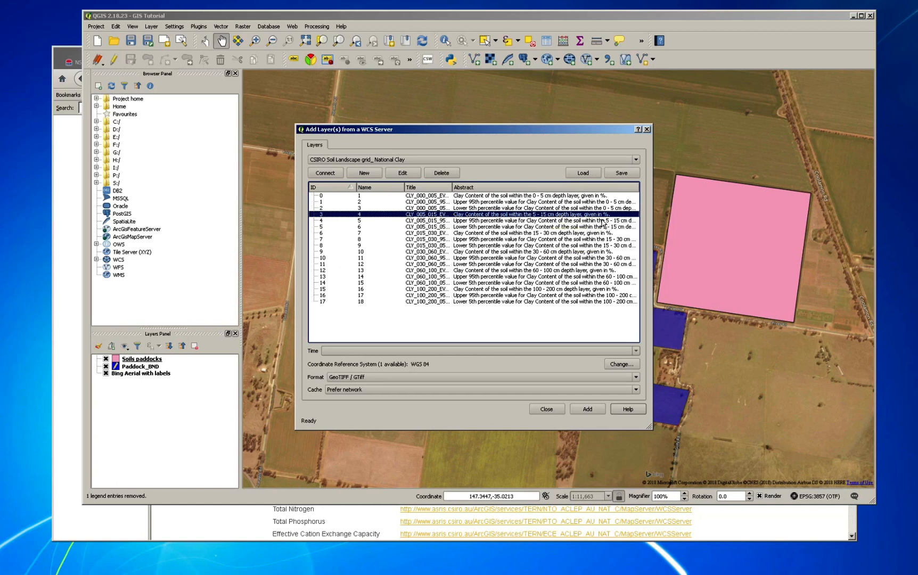
pyautogui.click(595, 413)
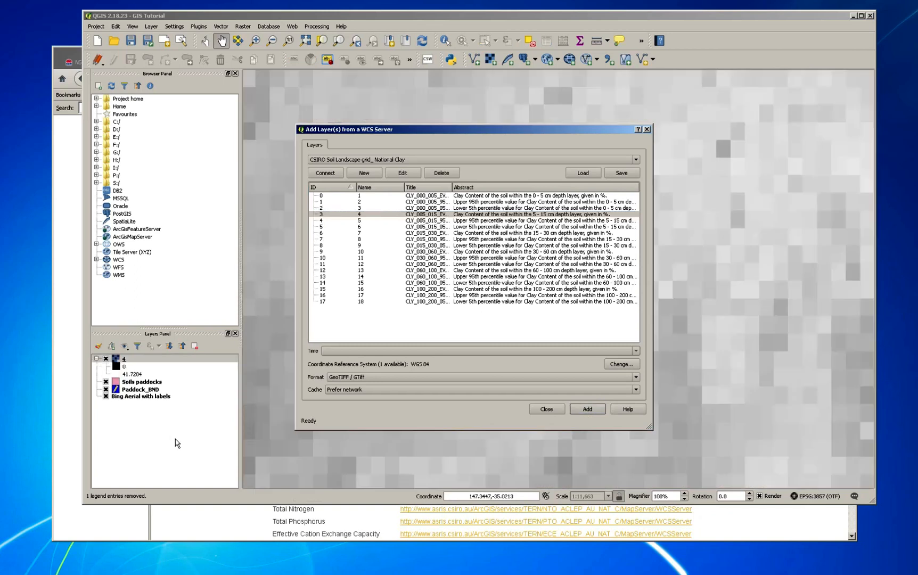
pyautogui.click(547, 409)
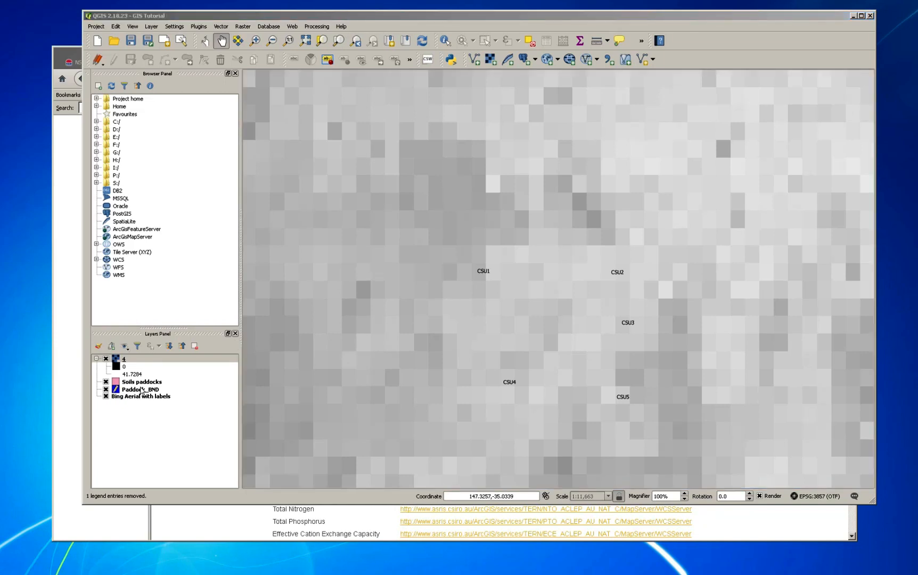
# - Move the Soils paddocks and Paddock_BND layers above the clay raster in the layer order
pyautogui.moveTo(142, 383); pyautogui.dragTo(150, 367)
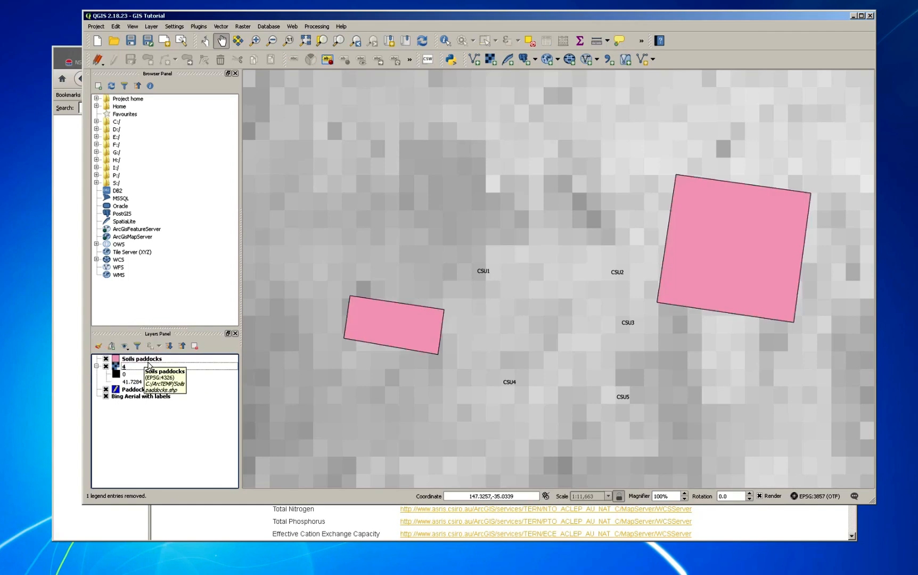
pyautogui.moveTo(143, 391); pyautogui.dragTo(143, 371)
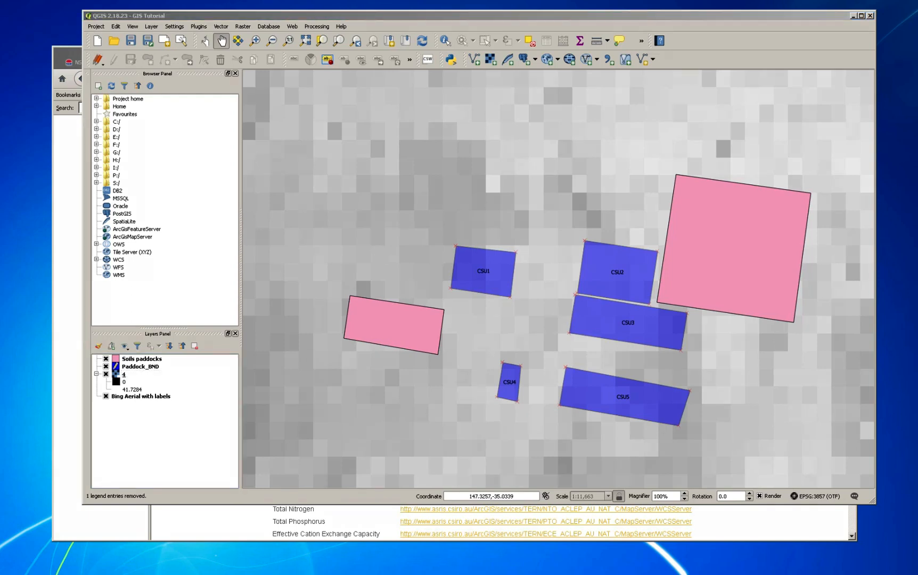
# - Rename the clay raster layer from the WCS service as "Clay %" in its layer properties
pyautogui.click(130, 376)
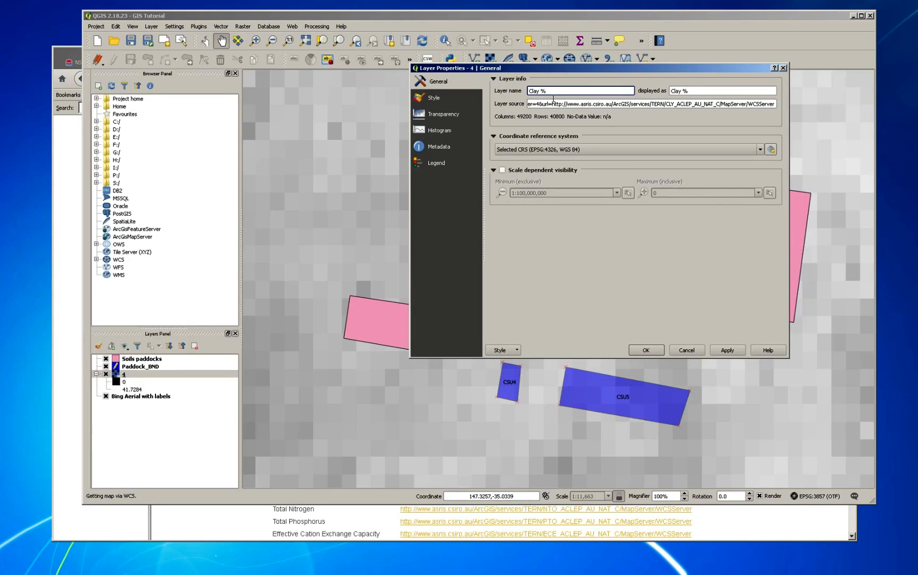
pyautogui.click(738, 355)
pyautogui.click(651, 352)
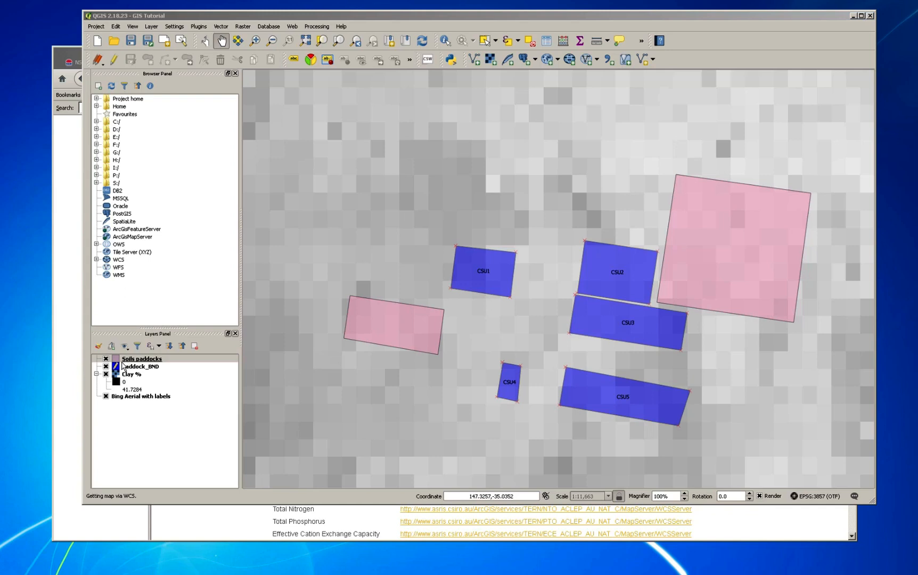
# - Set the fill transparency of the Soils paddocks layer to 68%
pyautogui.click(122, 363)
pyautogui.doubleClick(122, 362)
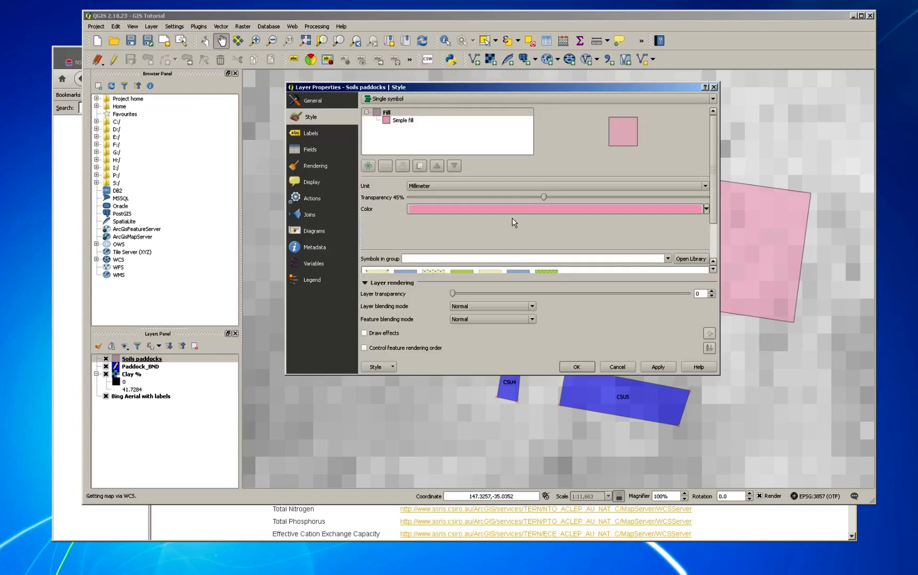
pyautogui.moveTo(544, 201); pyautogui.dragTo(617, 201)
pyautogui.click(671, 370)
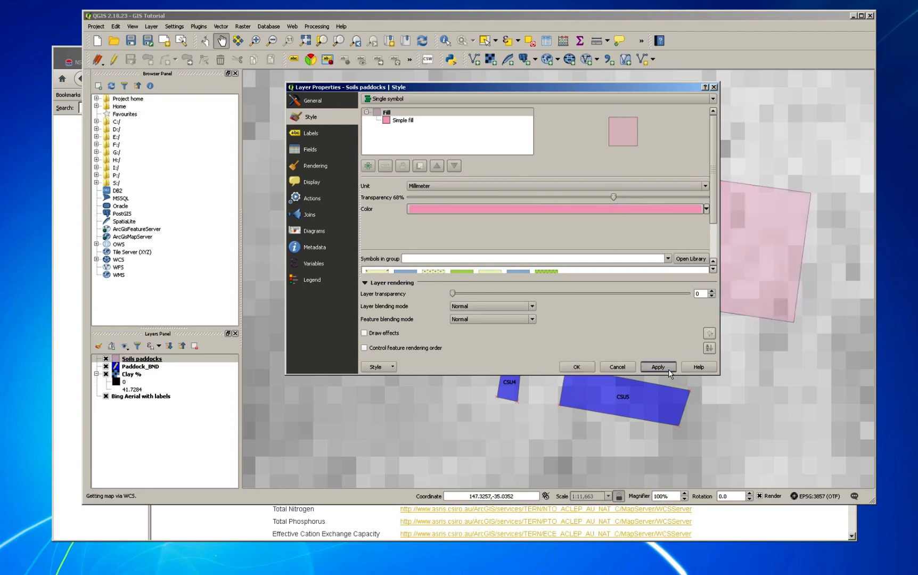
pyautogui.click(577, 367)
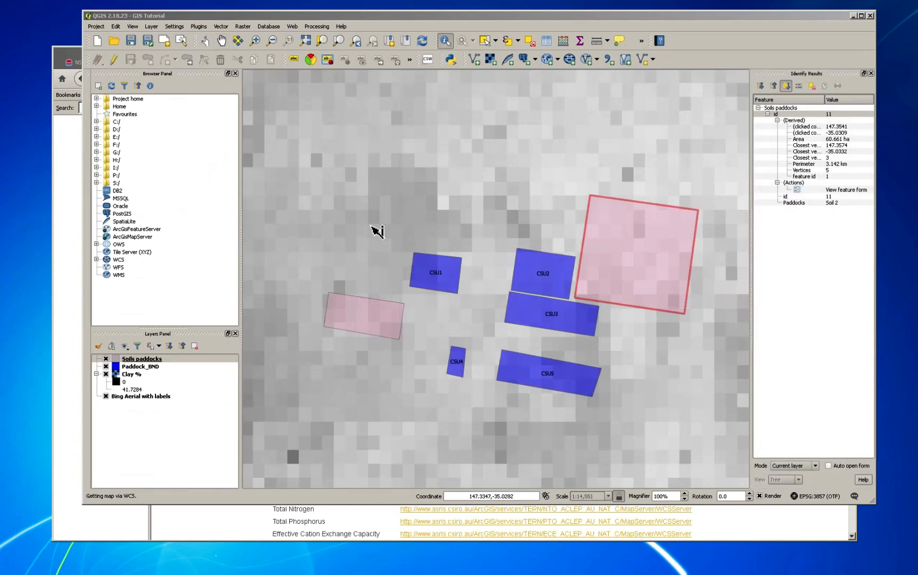
# - Identify the Clay % raster values of two cells inside the smaller Soils paddocks polygon west of CSU1
pyautogui.click(256, 41)
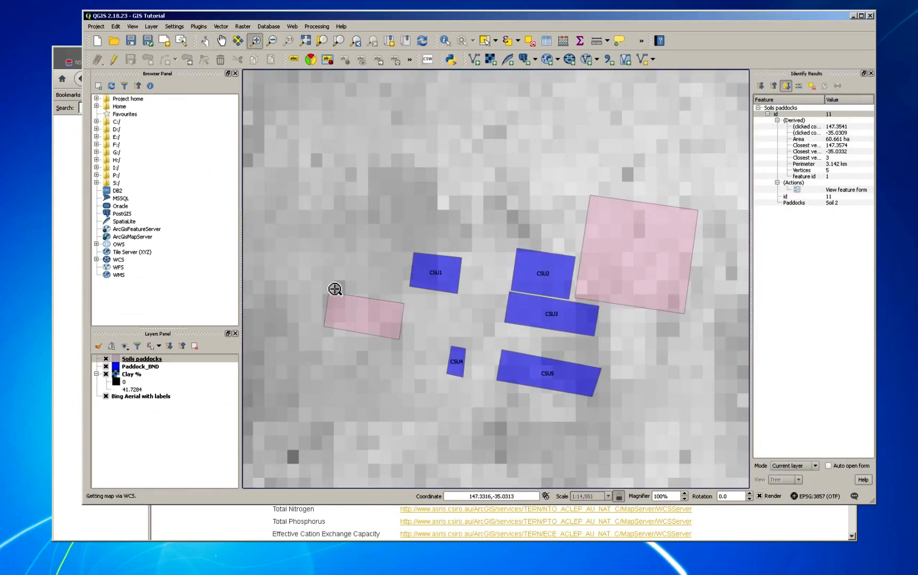
pyautogui.moveTo(333, 297); pyautogui.dragTo(418, 360)
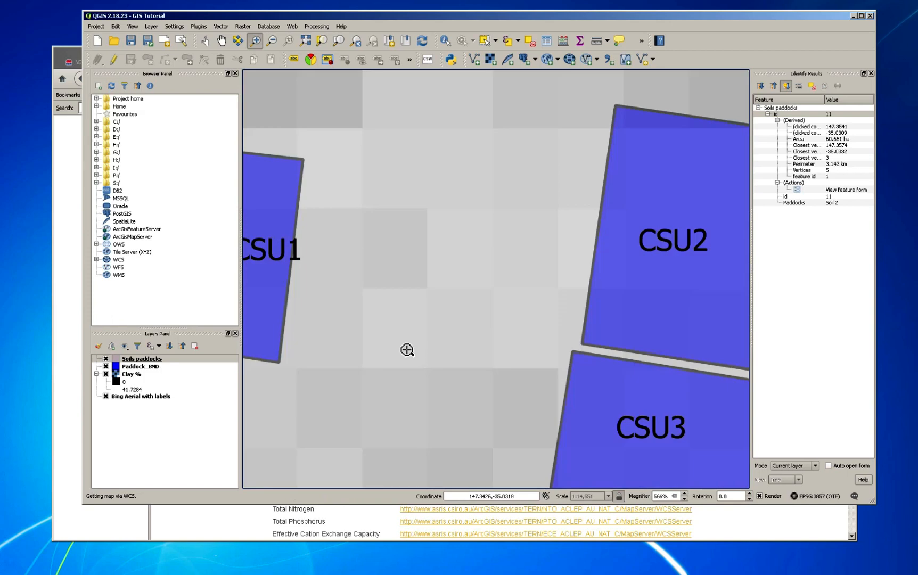
pyautogui.click(221, 41)
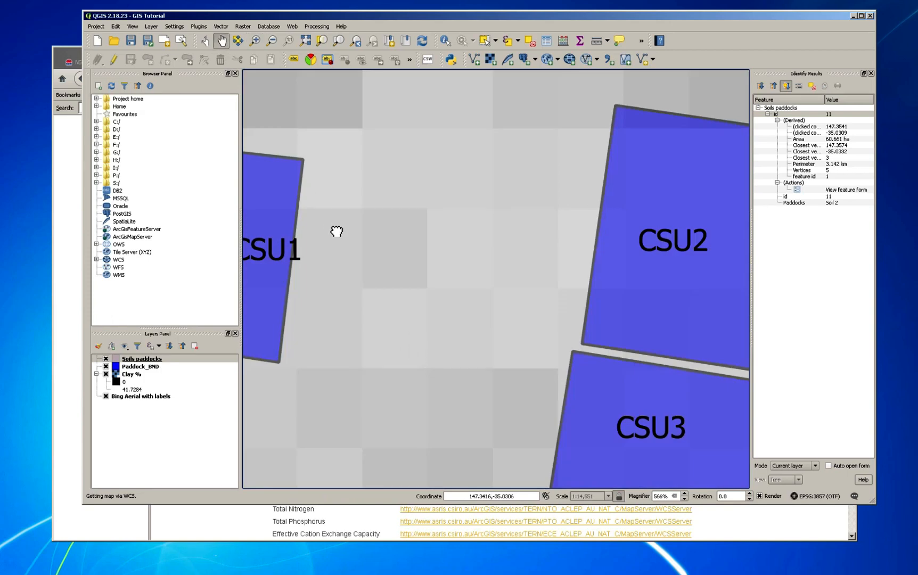
pyautogui.moveTo(328, 232); pyautogui.dragTo(484, 199)
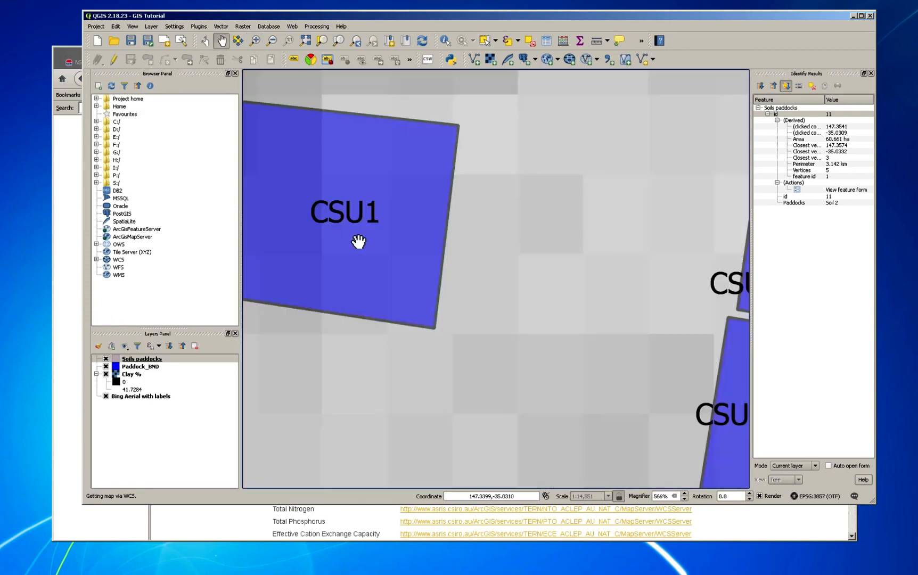
pyautogui.moveTo(359, 242); pyautogui.dragTo(568, 250)
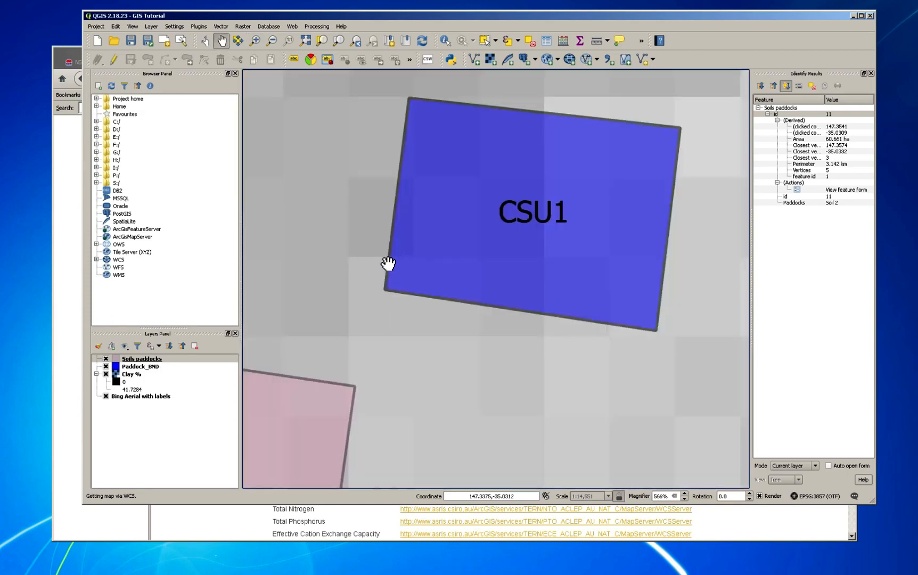
pyautogui.moveTo(387, 261); pyautogui.dragTo(566, 221)
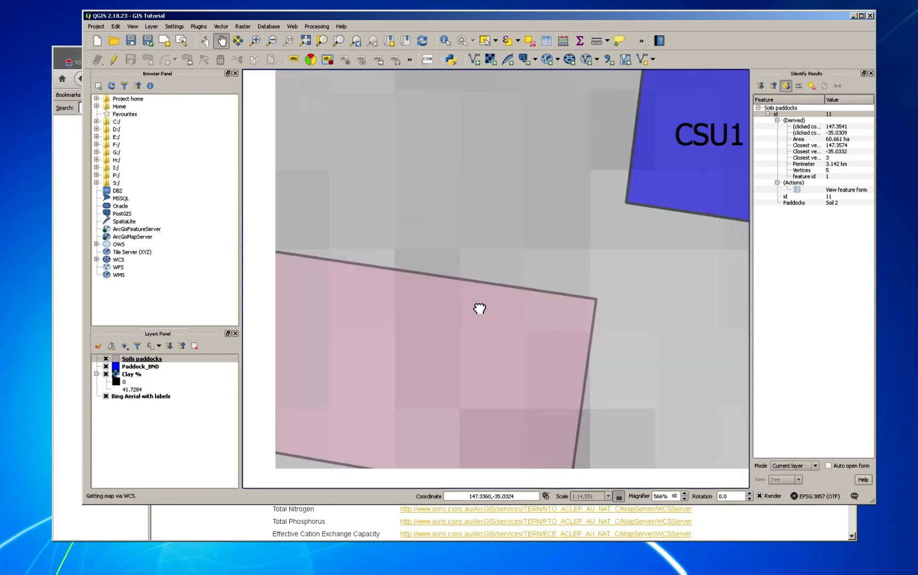
pyautogui.moveTo(479, 309); pyautogui.dragTo(617, 231)
pyautogui.moveTo(539, 281); pyautogui.dragTo(535, 241)
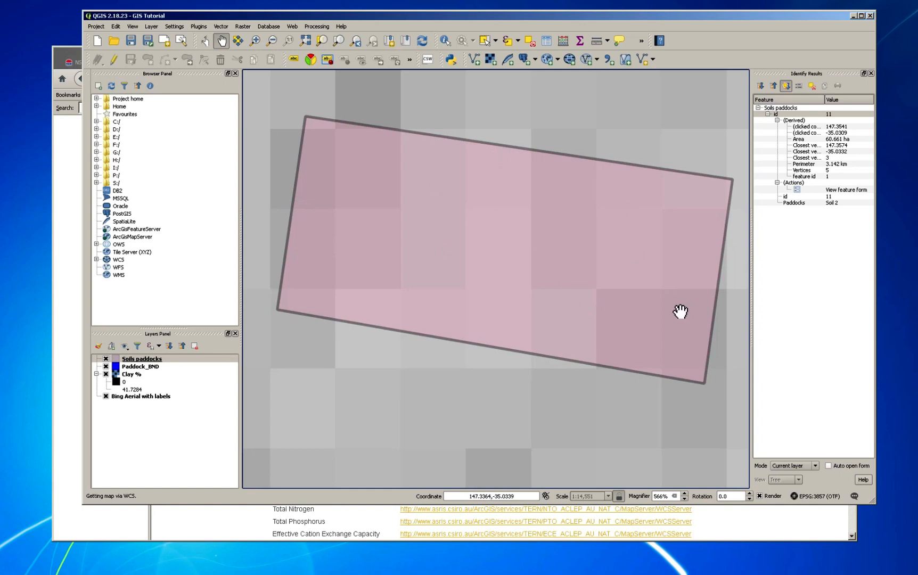
pyautogui.click(133, 374)
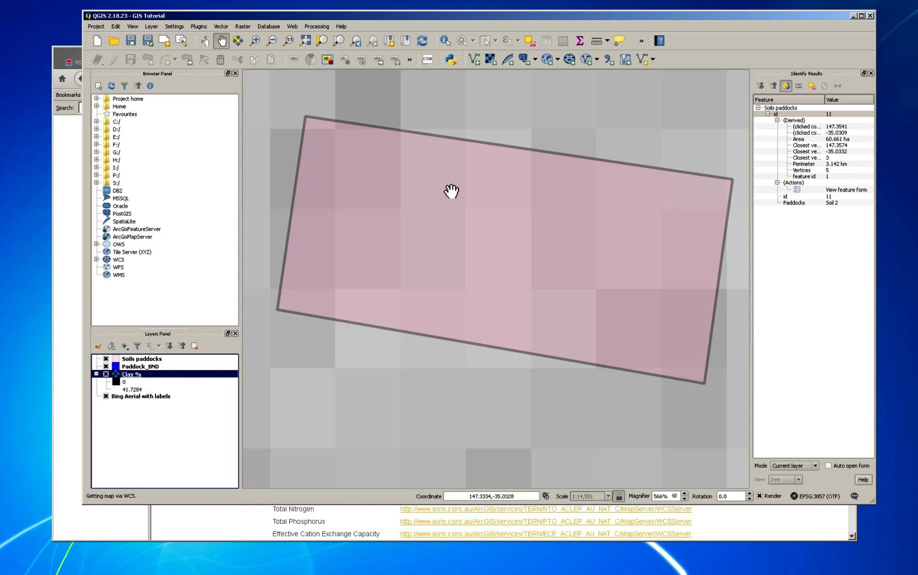
pyautogui.click(450, 46)
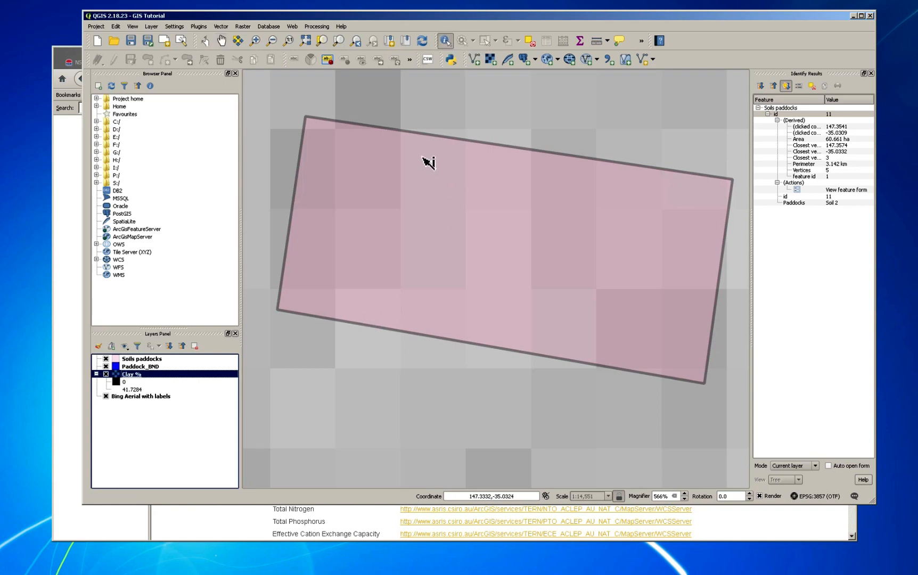
pyautogui.click(380, 181)
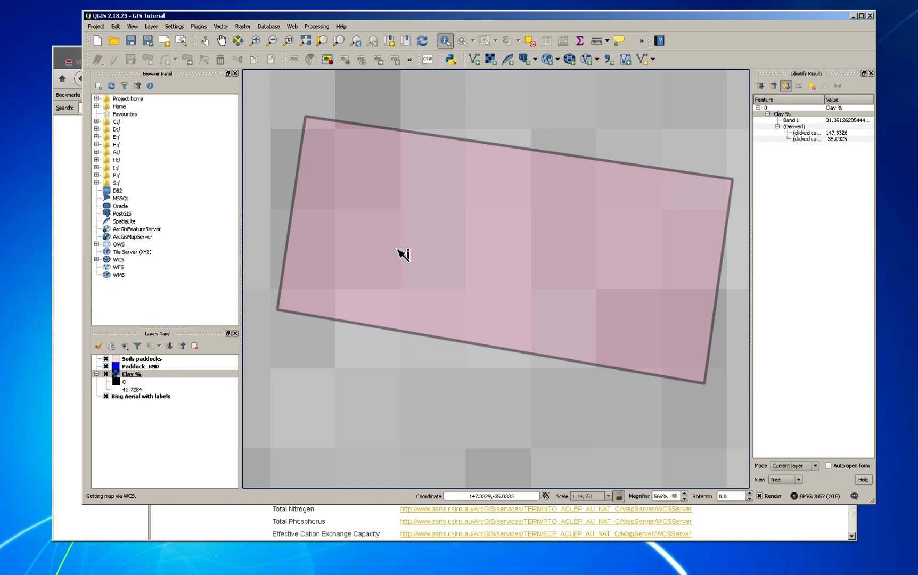
pyautogui.click(503, 327)
# - Identify the Clay % value of the isolated dark raster cell south of the smaller Soils paddocks polygon
pyautogui.click(272, 41)
pyautogui.click(436, 229)
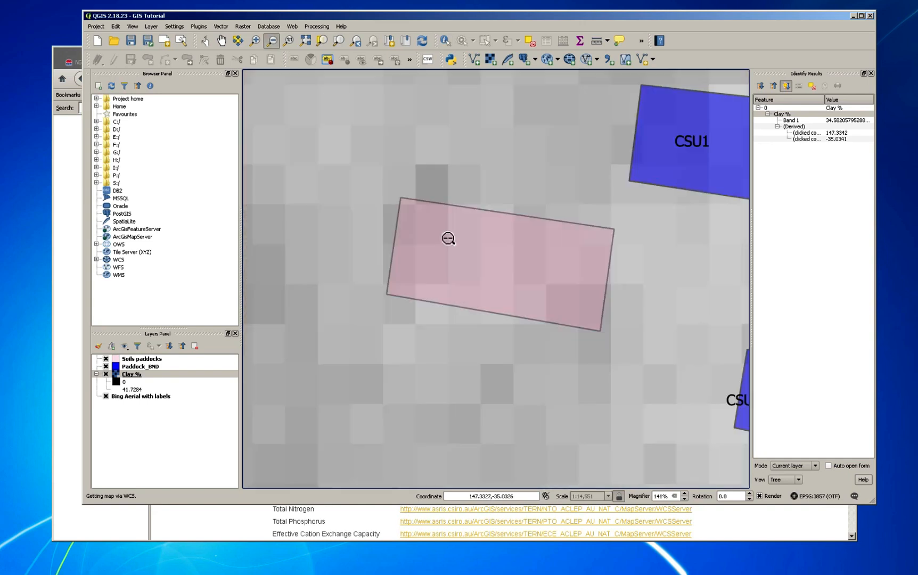
pyautogui.click(448, 238)
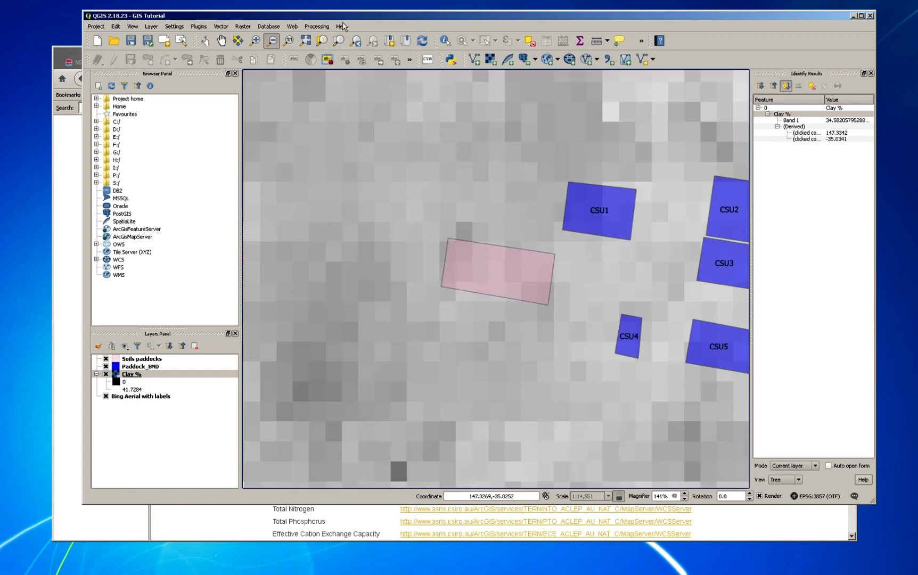
pyautogui.click(445, 40)
pyautogui.click(404, 477)
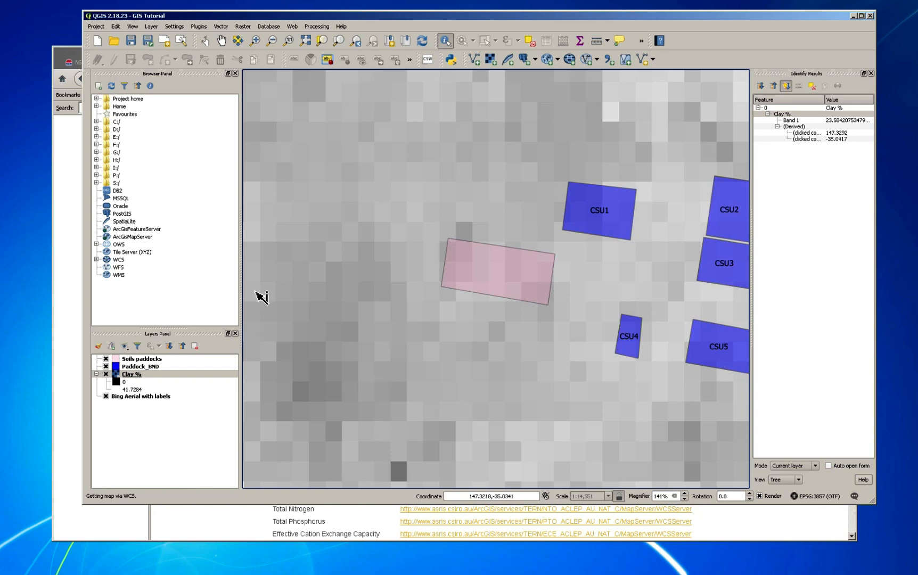
# - Open the attribute table of the Soils paddocks layer and turn on editing
pyautogui.doubleClick(141, 359)
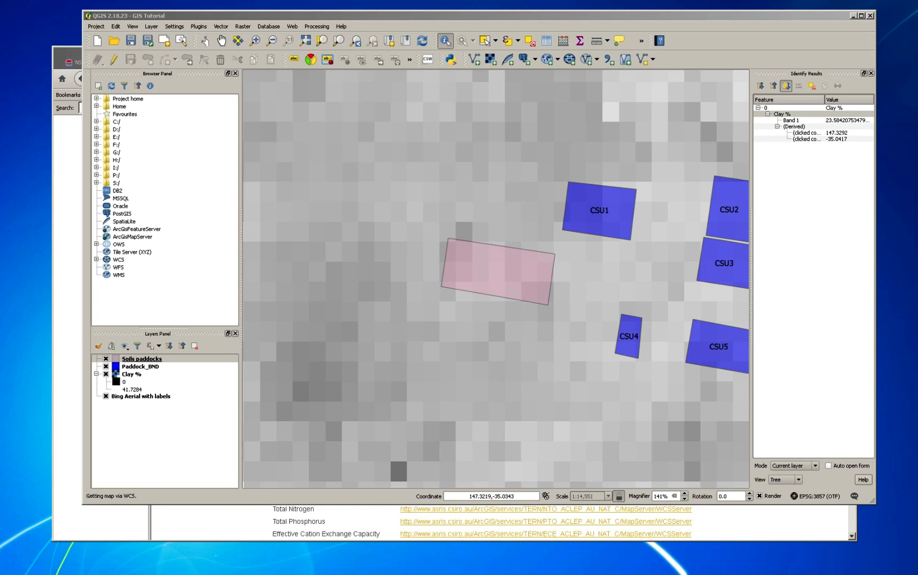
pyautogui.rightClick(151, 360)
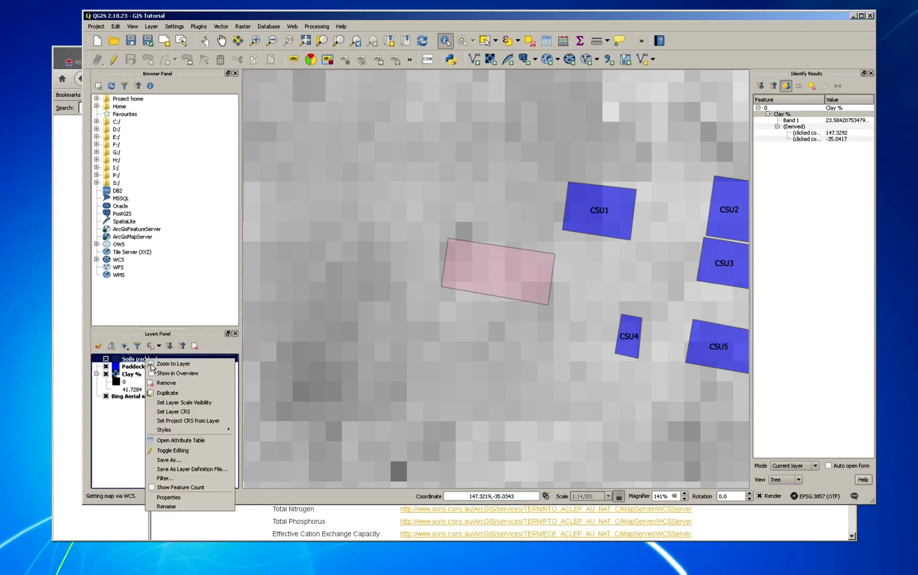
pyautogui.click(193, 442)
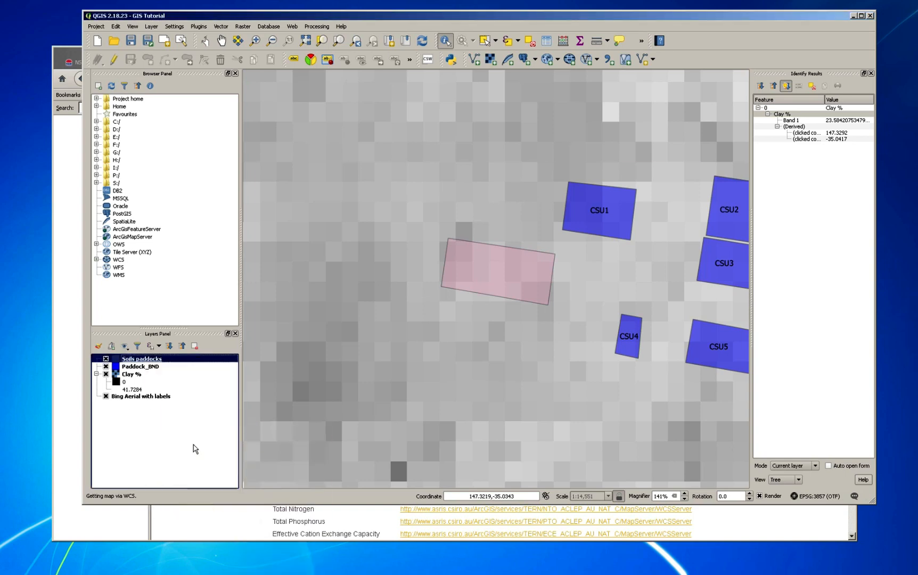
pyautogui.moveTo(419, 171); pyautogui.dragTo(474, 197)
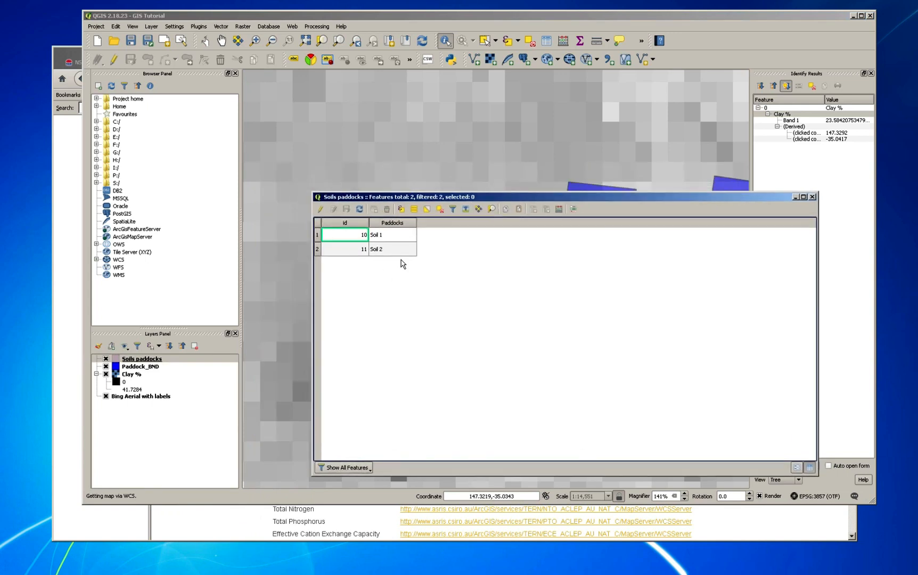
pyautogui.click(321, 210)
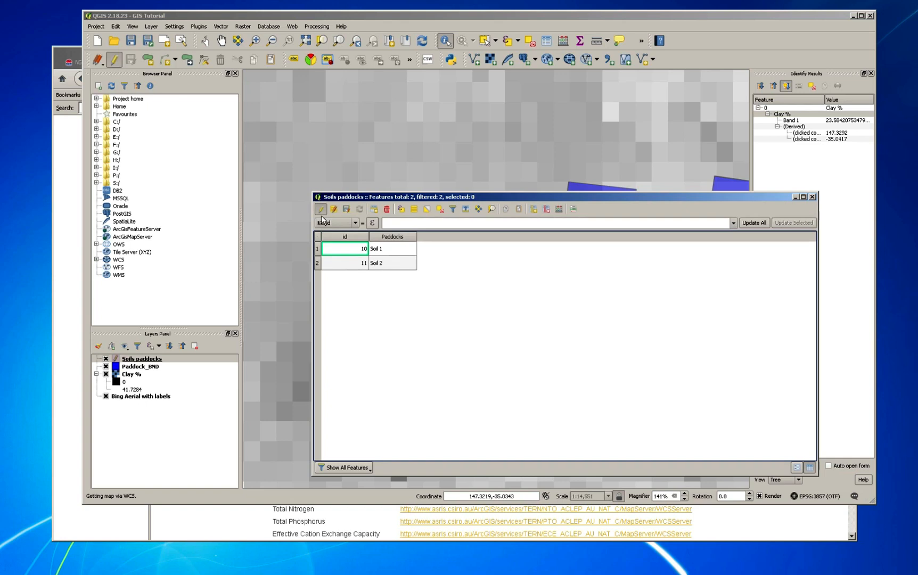
# - Add a whole number (integer) field named "Clay %" to the Soils paddocks attribute table
pyautogui.click(534, 209)
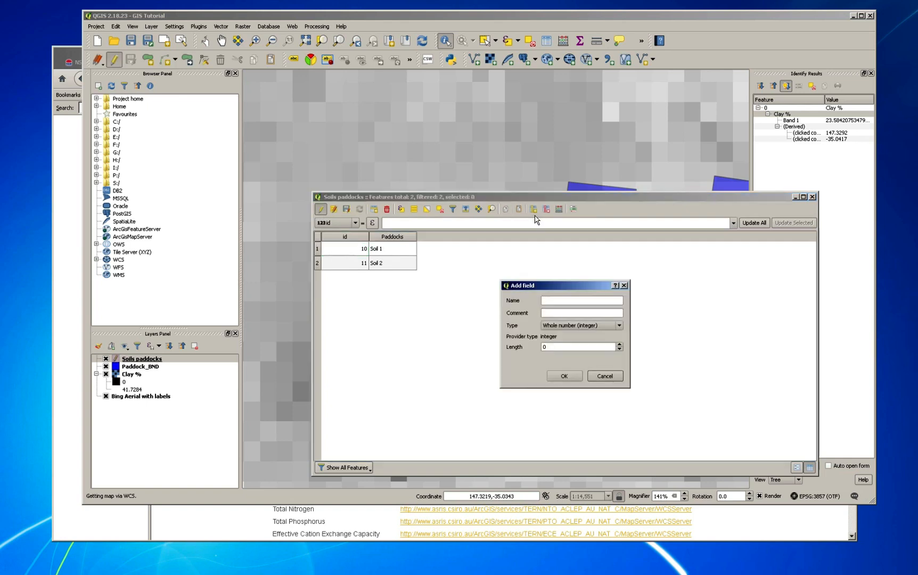
pyautogui.click(551, 301)
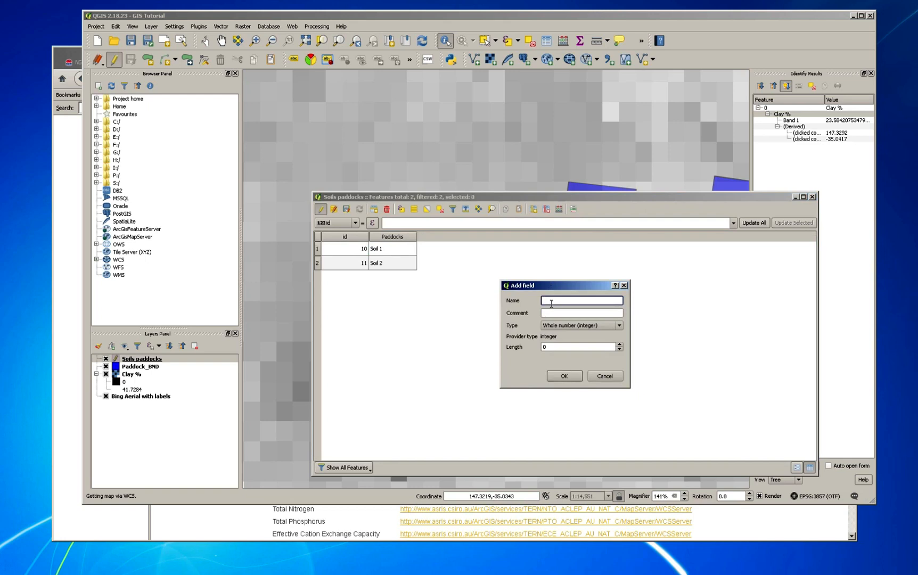
pyautogui.write('Clay %')
pyautogui.click(619, 345)
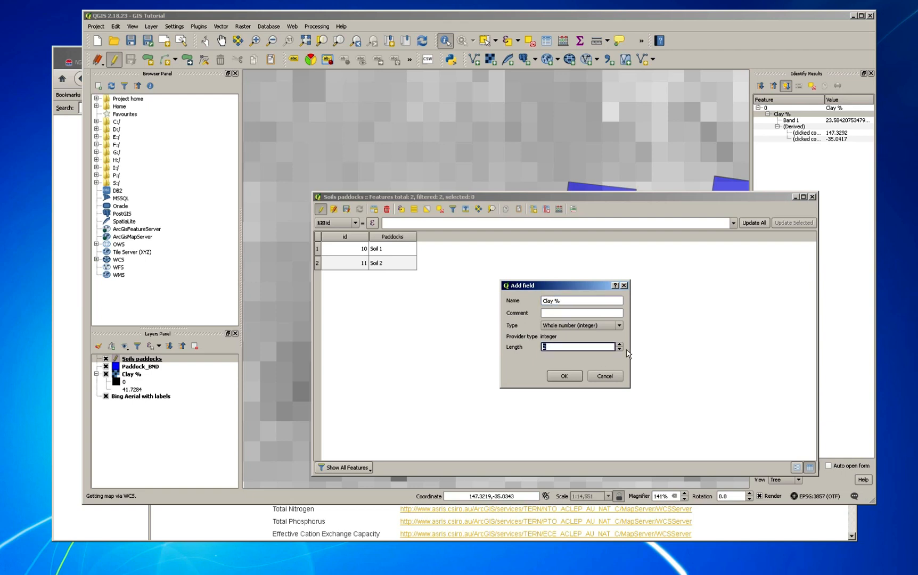
pyautogui.press('Up')
pyautogui.click(570, 378)
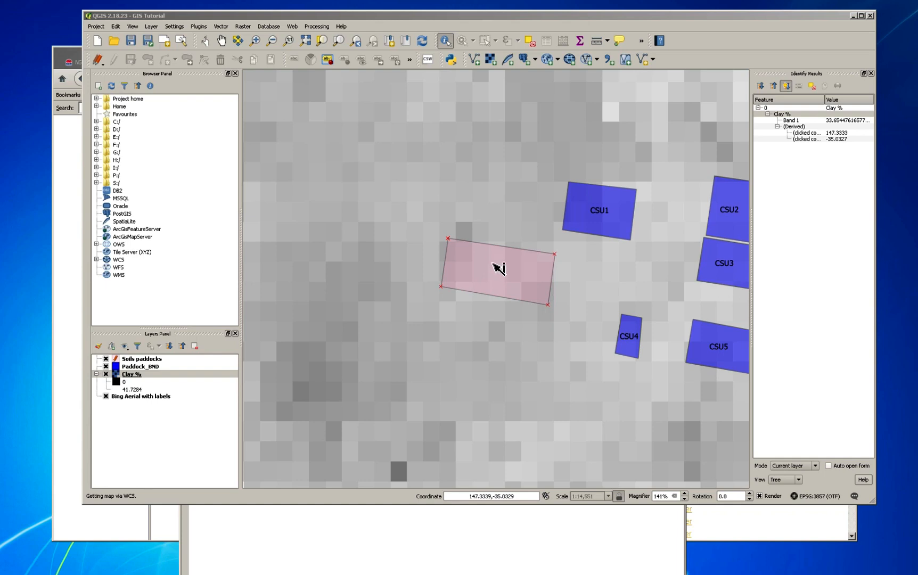
# - Sample the Clay % raster at several points across the smaller Soils paddocks polygon to judge its typical clay content
pyautogui.click(505, 277)
pyautogui.click(484, 261)
pyautogui.click(485, 277)
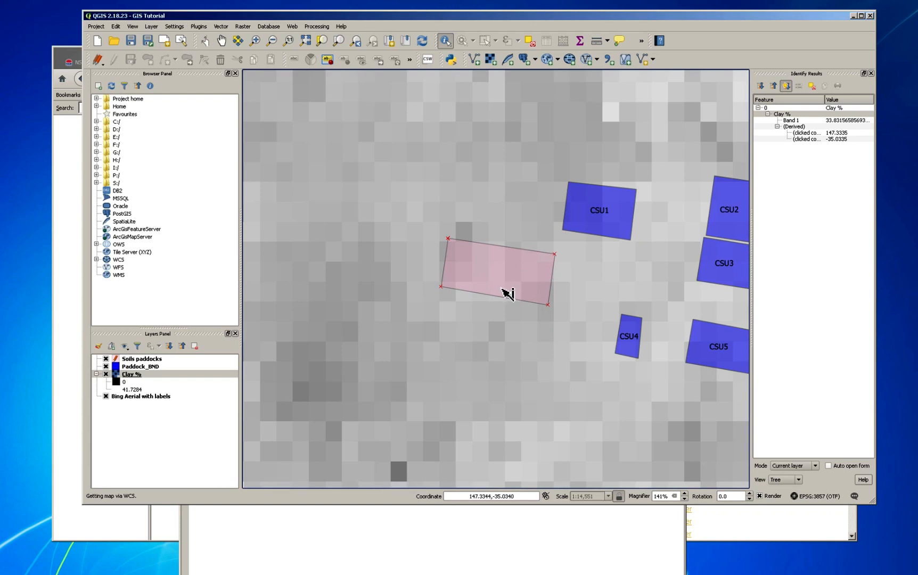
pyautogui.click(524, 292)
pyautogui.click(510, 266)
pyautogui.click(548, 283)
pyautogui.click(487, 282)
# - Reopen the Soils paddocks attribute table and set the Clay % of Soil 1 to 33
pyautogui.click(152, 362)
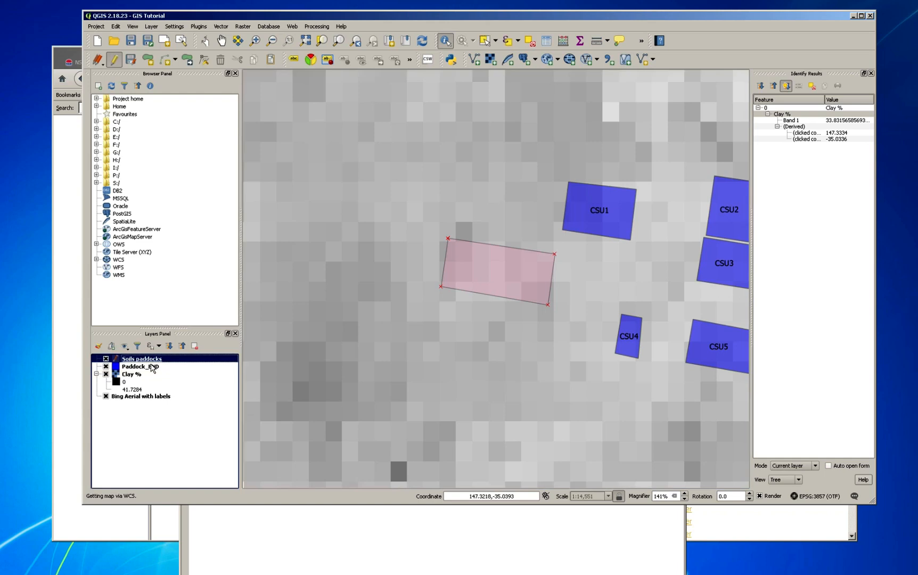
pyautogui.rightClick(150, 361)
pyautogui.click(191, 446)
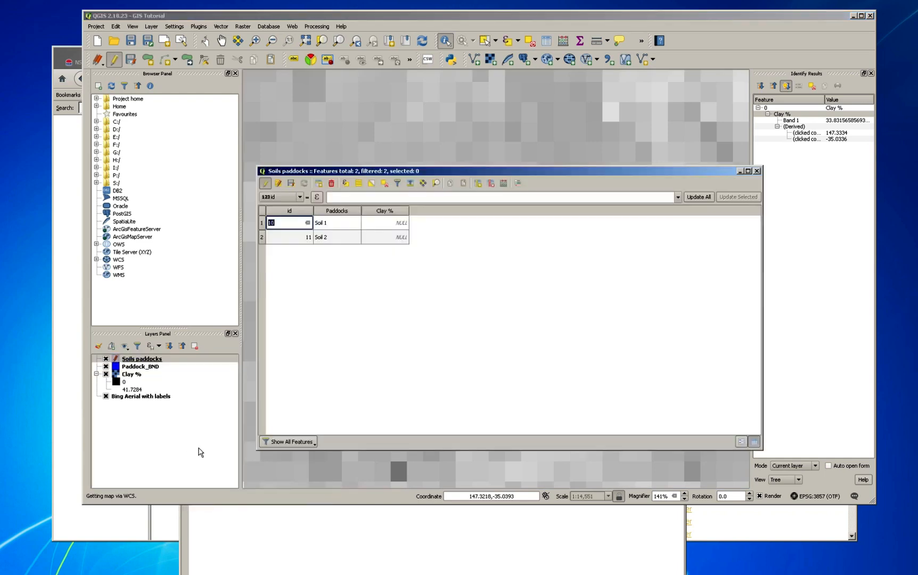
pyautogui.click(393, 224)
pyautogui.write('33')
pyautogui.click(387, 263)
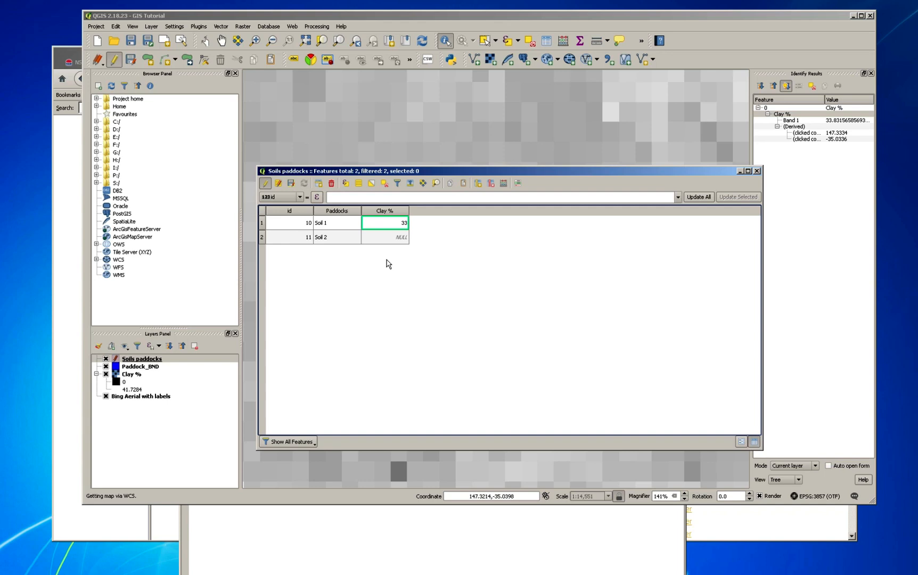
# - Set the Clay % of Soil 2 to 36 in the Soils paddocks attribute table
pyautogui.click(503, 183)
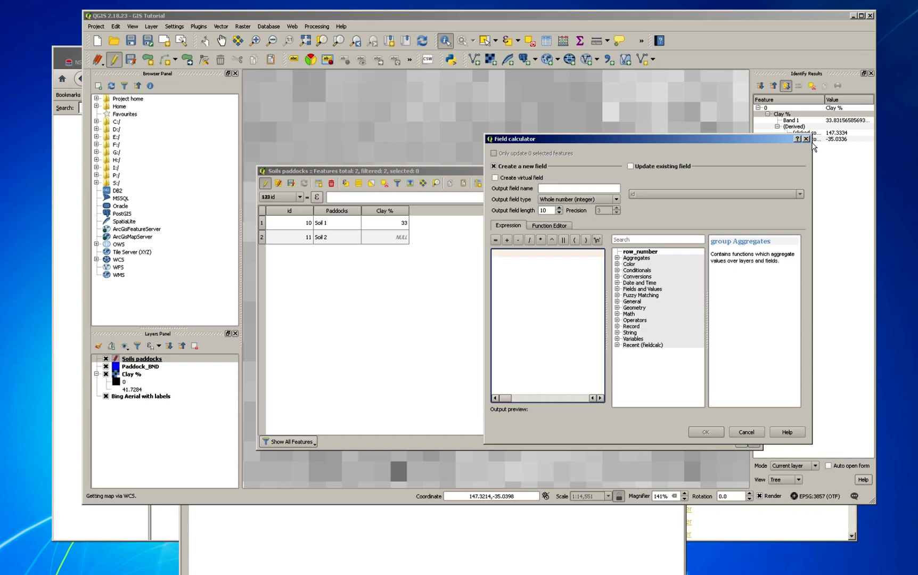
pyautogui.click(807, 139)
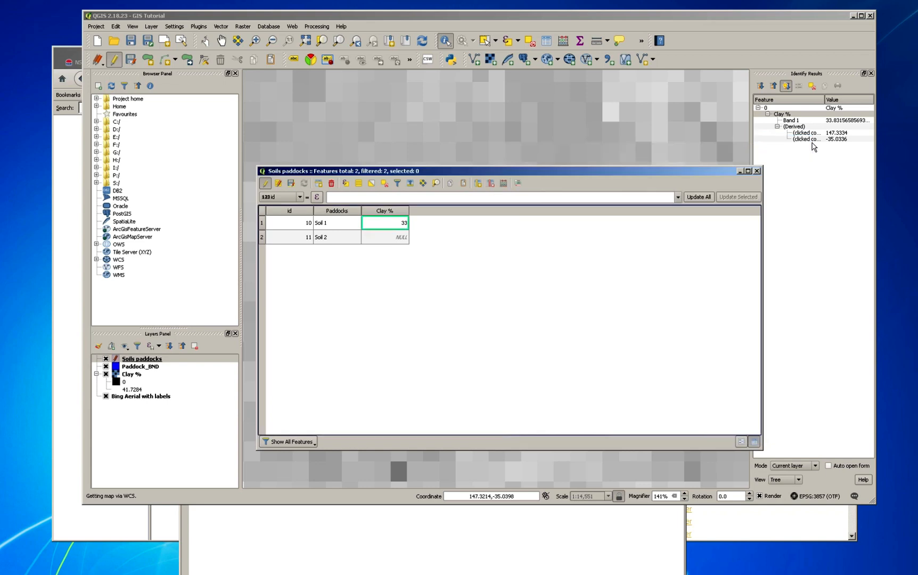
pyautogui.doubleClick(406, 240)
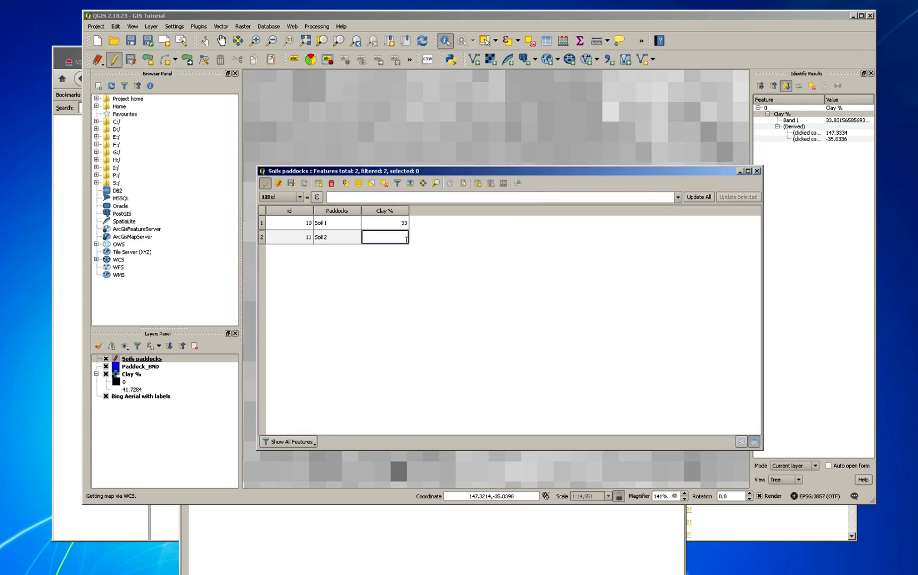
pyautogui.write('36')
pyautogui.click(411, 268)
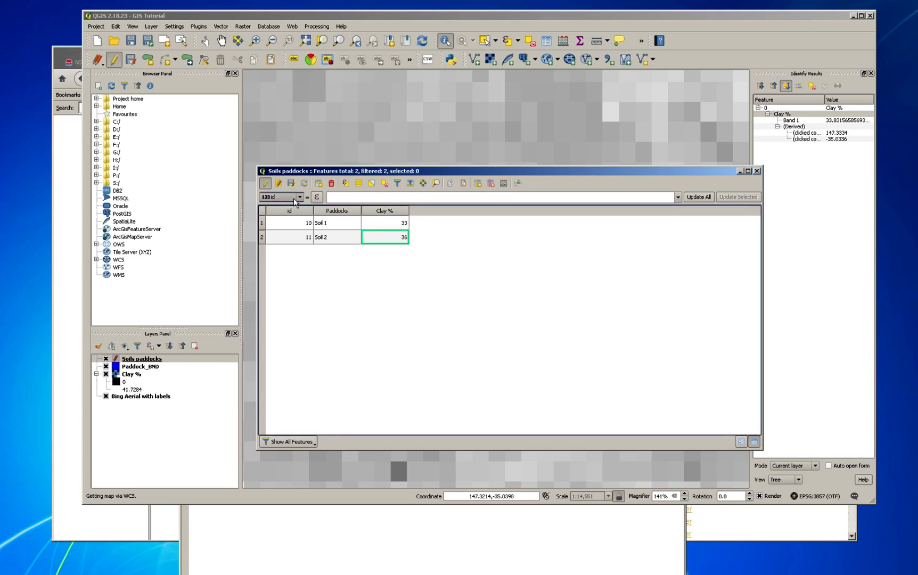
# - End the editing session on the Soils paddocks attribute table and save the changes to the layer
pyautogui.click(266, 183)
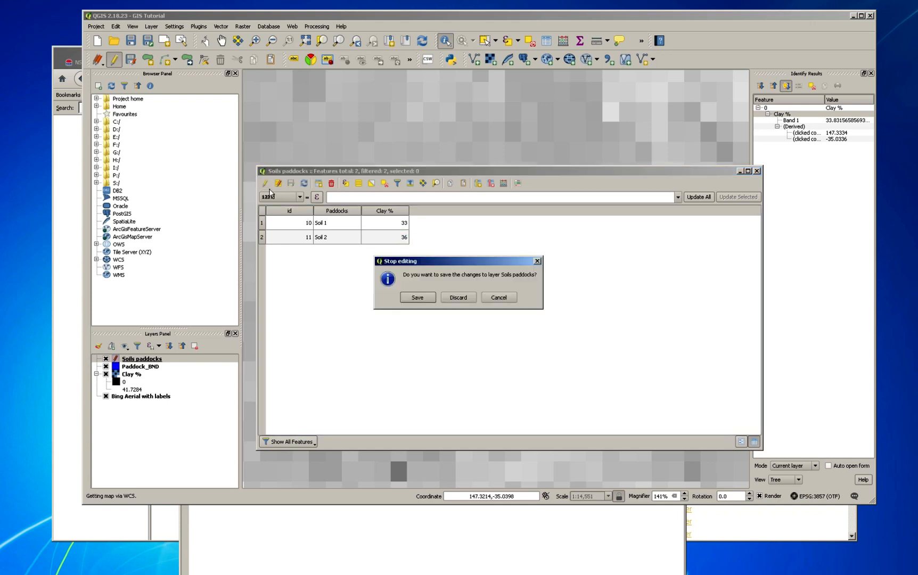
pyautogui.click(418, 298)
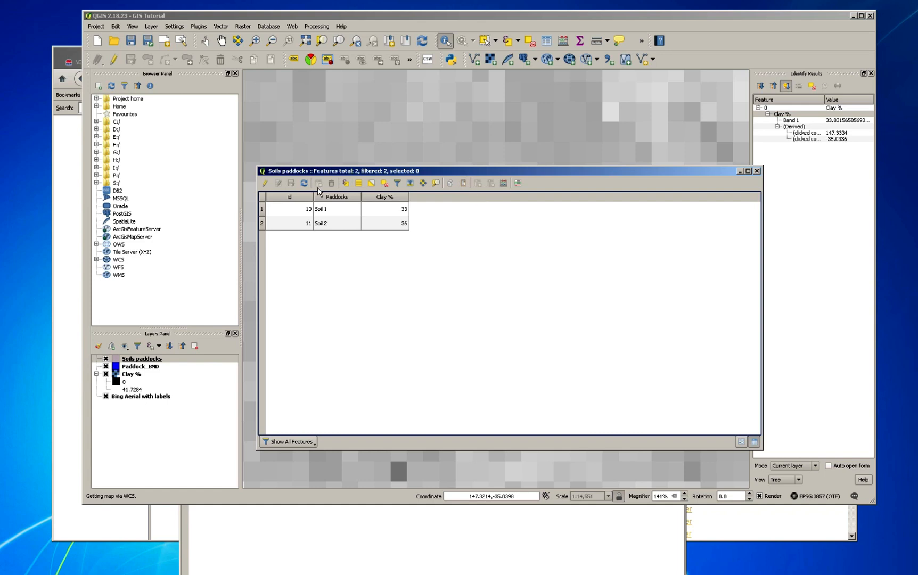
pyautogui.click(265, 183)
pyautogui.click(478, 183)
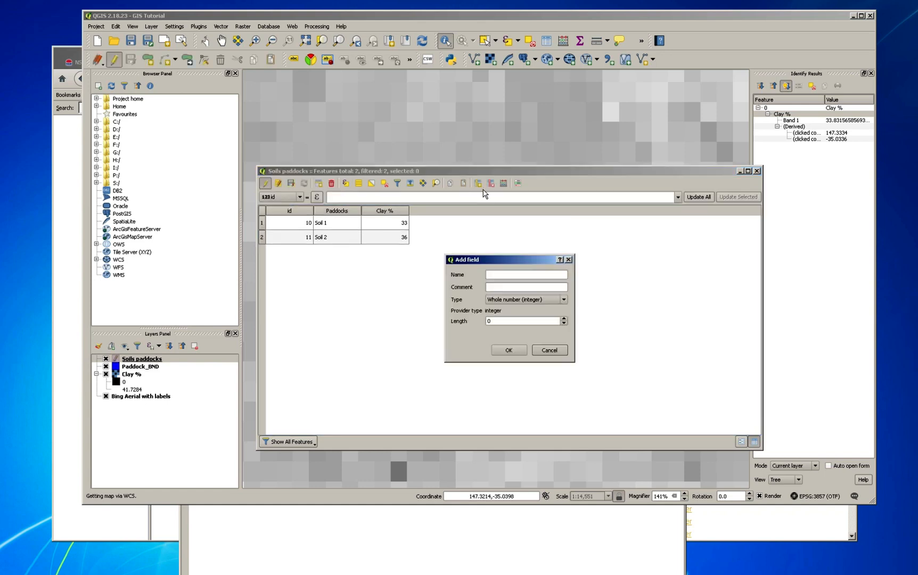
pyautogui.click(500, 275)
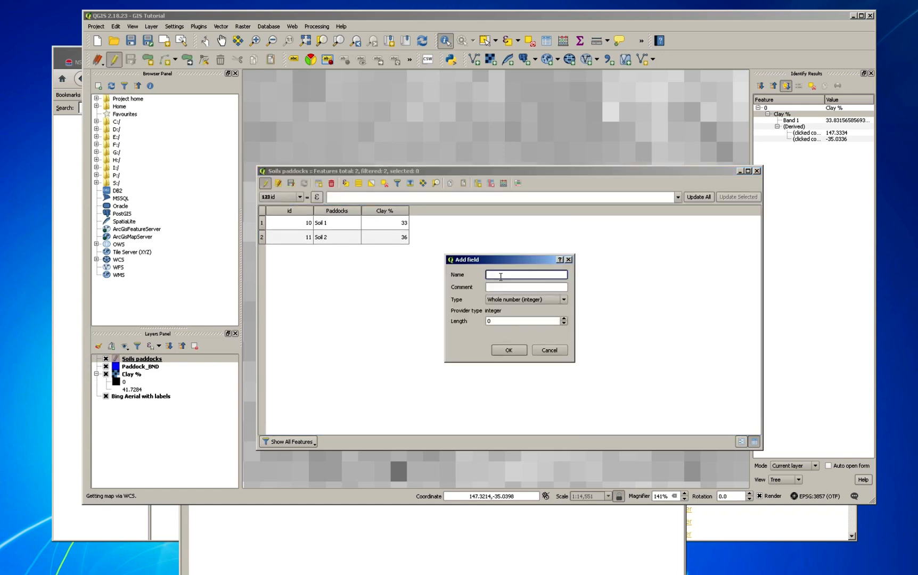
pyautogui.write('Area')
pyautogui.click(550, 354)
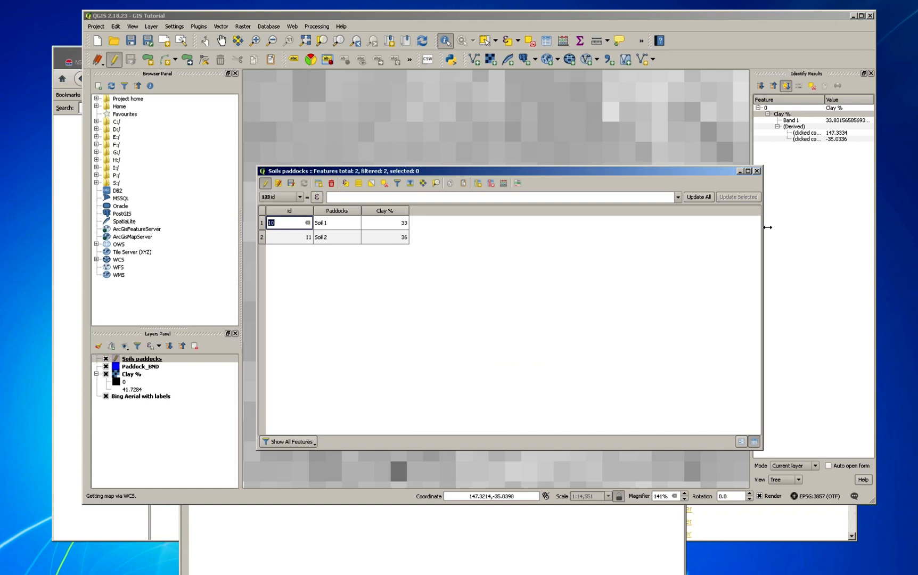
# - Close the attribute table with Soils paddocks editing turned off, and save the project
pyautogui.click(757, 171)
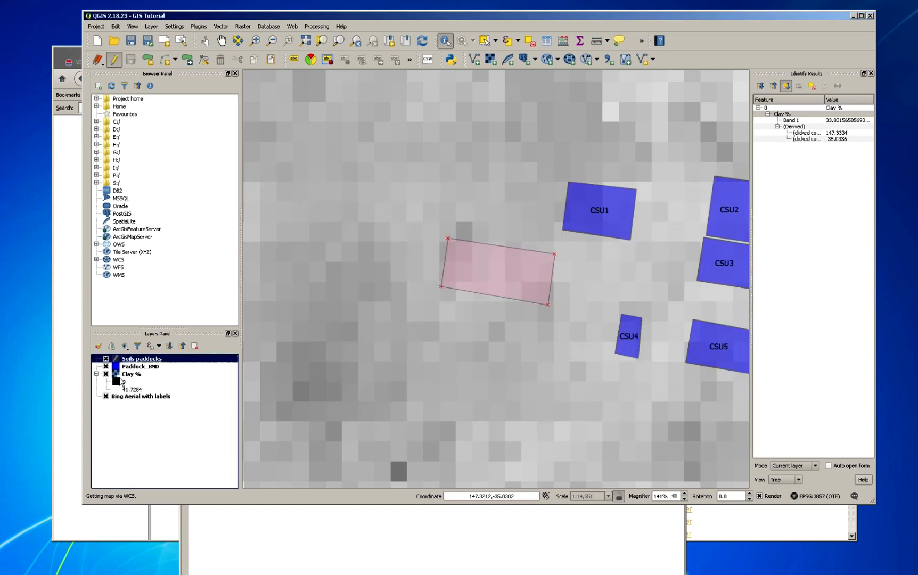
pyautogui.click(116, 62)
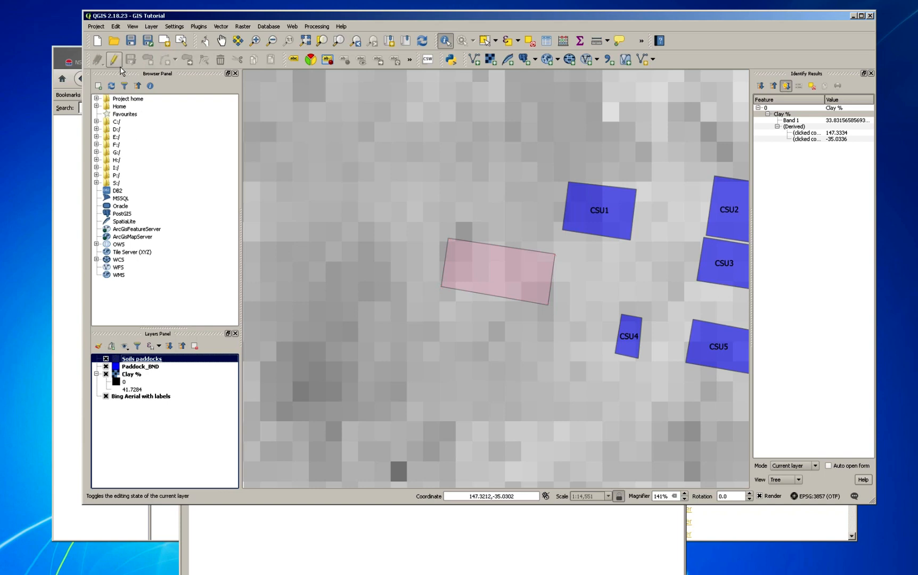
pyautogui.click(97, 26)
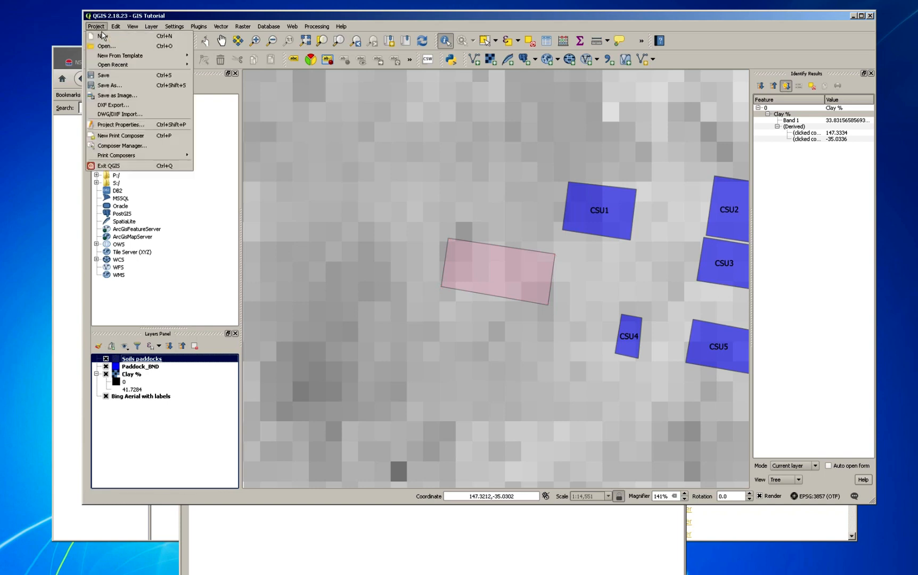
pyautogui.click(110, 80)
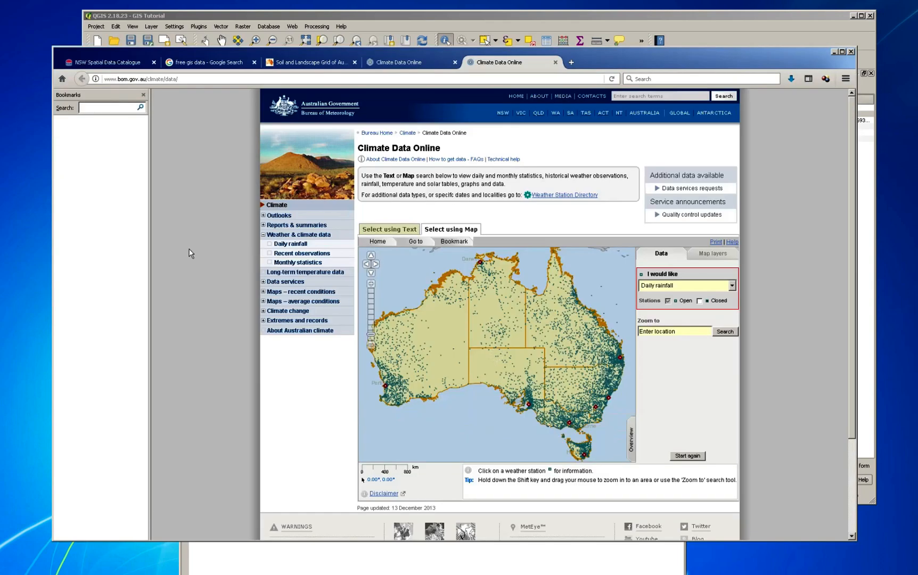
# - Close the duplicate Climate Data Online page in the browser and compare its text-based and map-based station selection
pyautogui.click(455, 63)
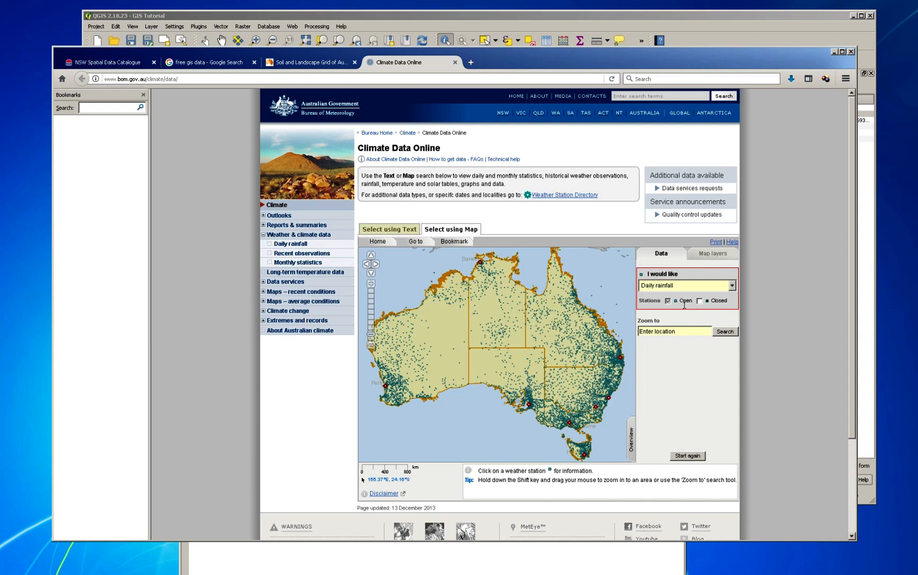
pyautogui.click(398, 230)
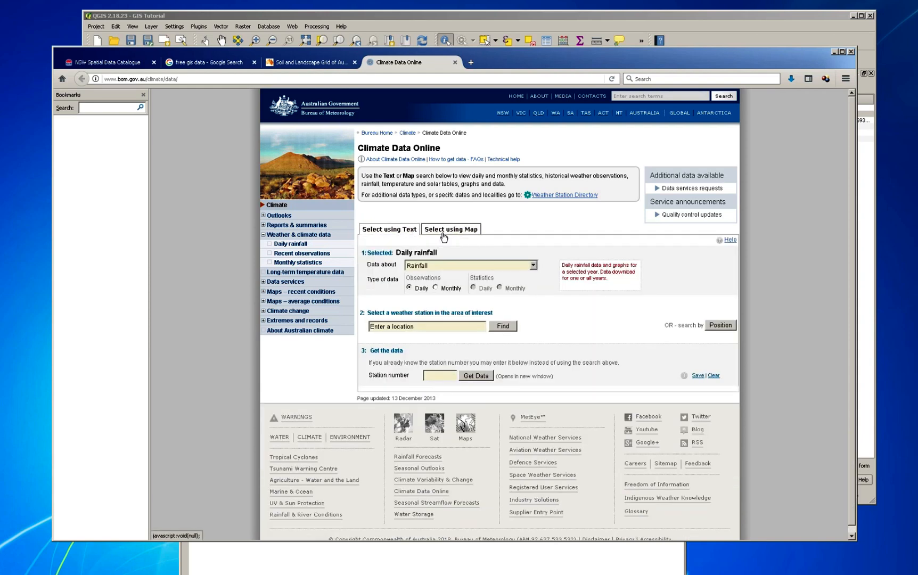
pyautogui.click(440, 236)
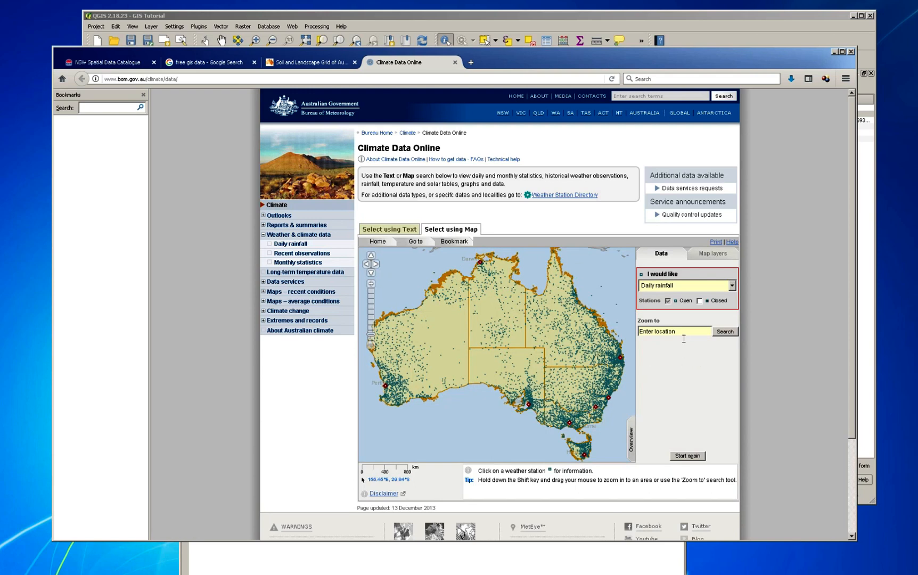
# - Search the Climate Data Online map for Wagga Wagga and zoom to the town Wagga Wagga, NSW
pyautogui.click(656, 337)
pyautogui.write('Wagga Wagga')
pyautogui.click(726, 337)
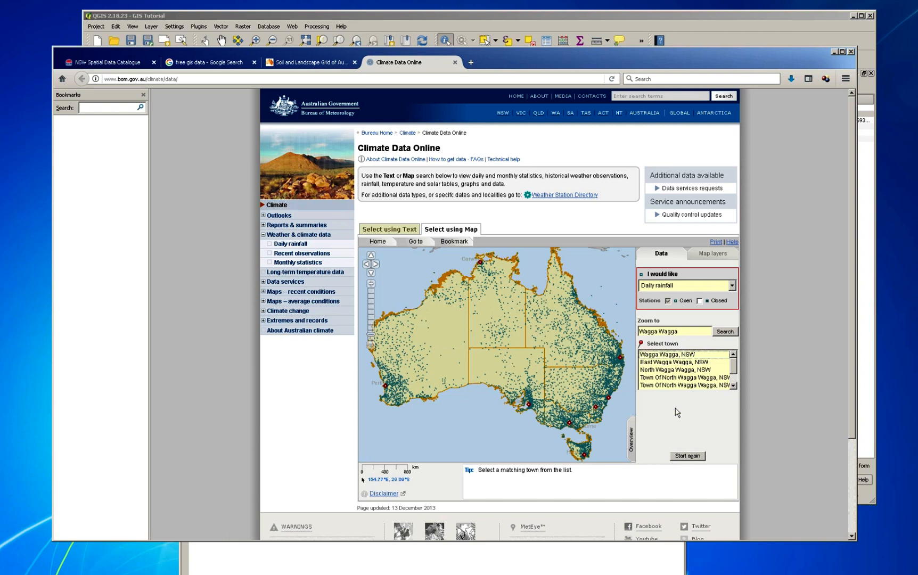
pyautogui.click(667, 359)
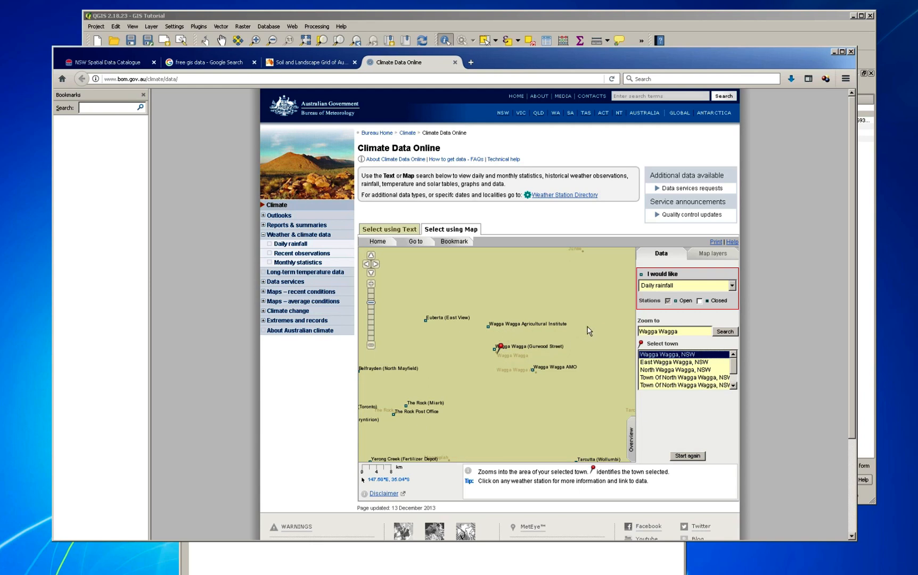
# - Show average annual rainfall as the map background and view it across the wider region around Wagga Wagga
pyautogui.click(709, 261)
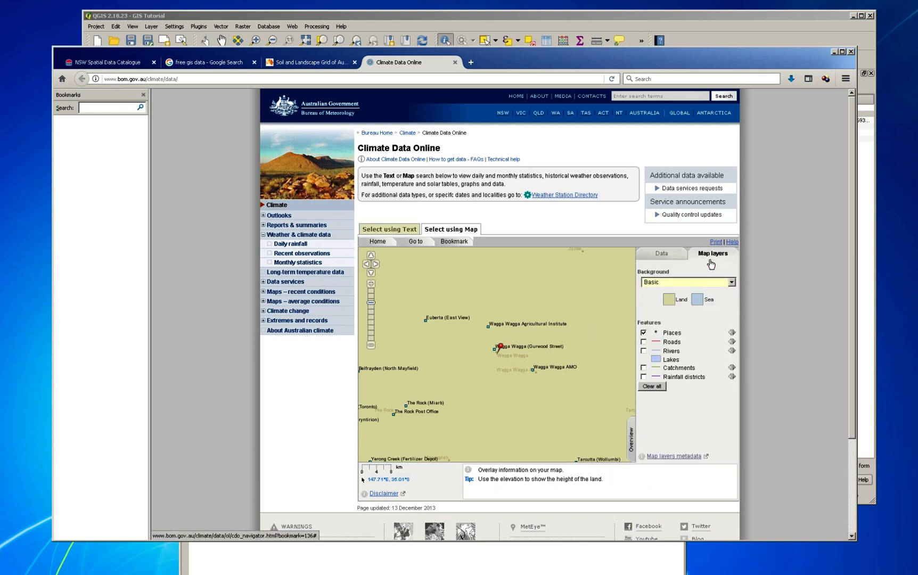
pyautogui.click(733, 283)
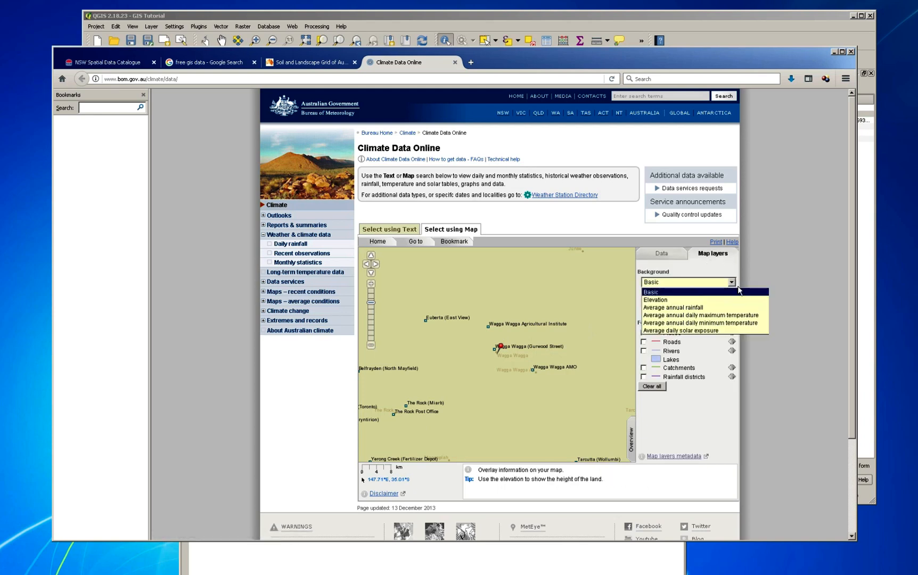
pyautogui.click(698, 308)
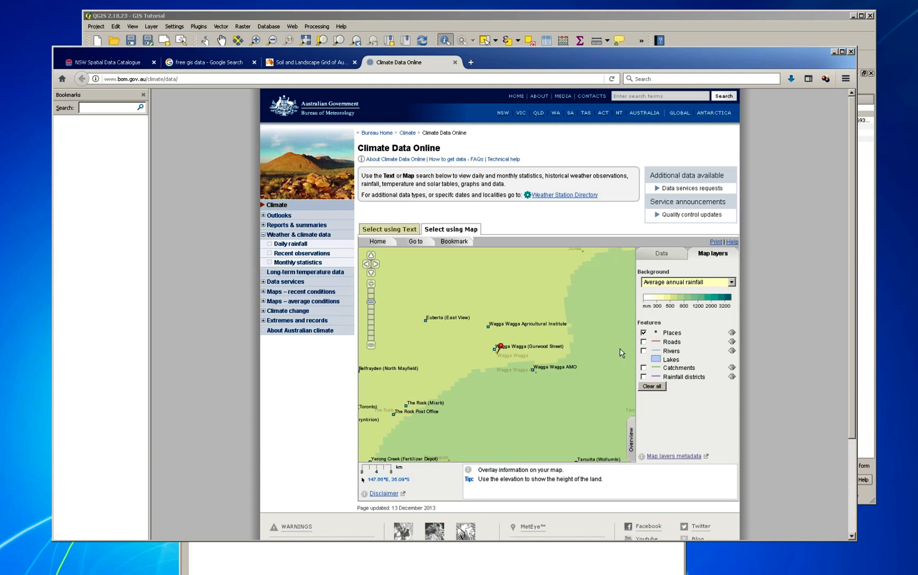
pyautogui.click(375, 351)
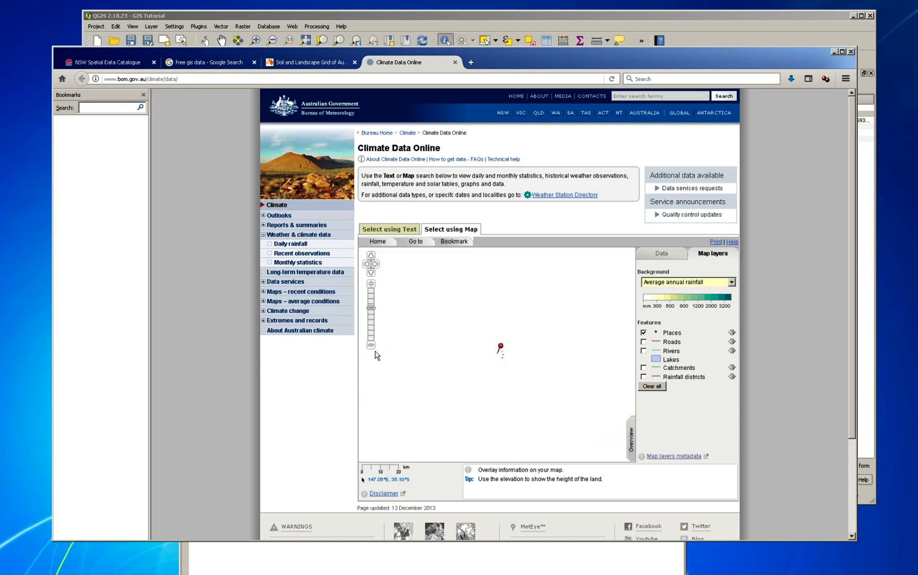
pyautogui.click(375, 351)
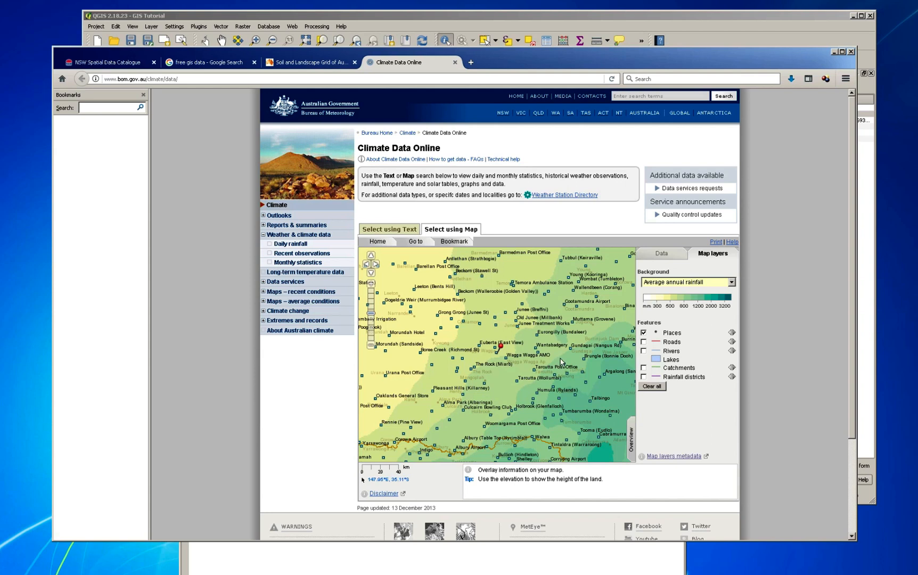
# - View the regional map with the Elevation background and with the average annual daily maximum temperature background
pyautogui.click(733, 284)
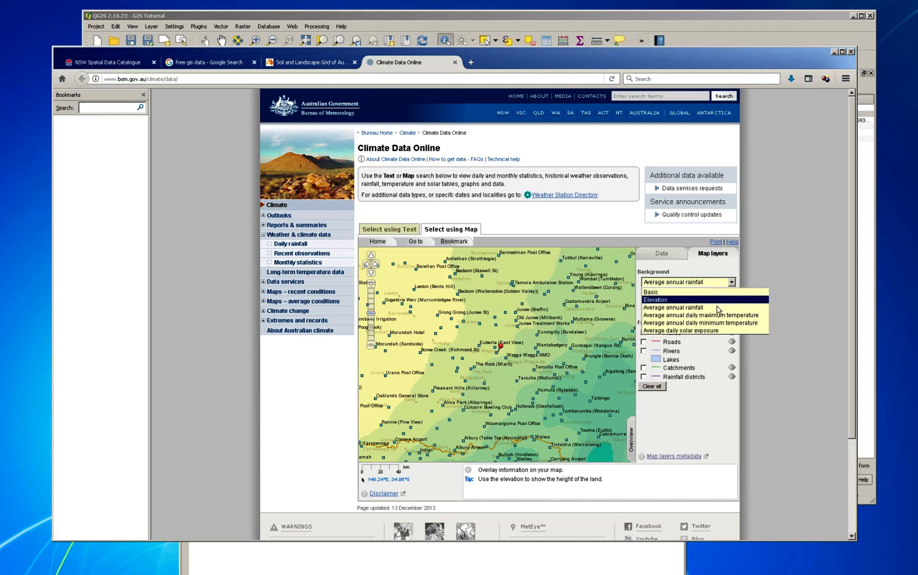
pyautogui.press('Return')
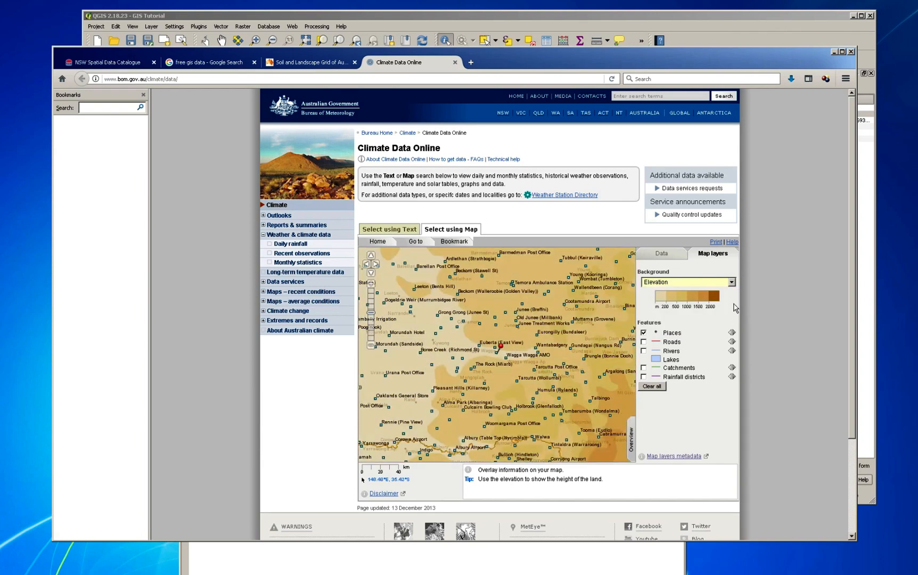
pyautogui.click(733, 283)
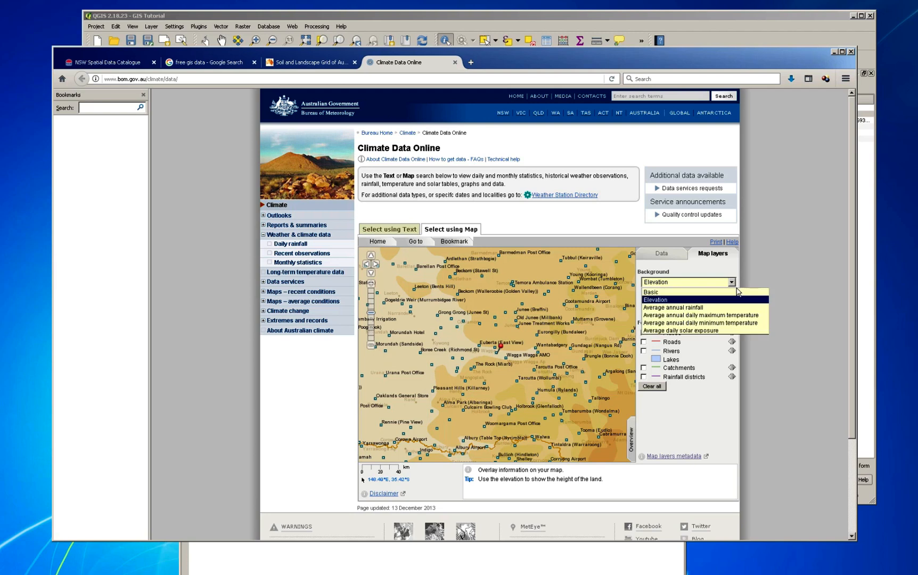
pyautogui.click(733, 316)
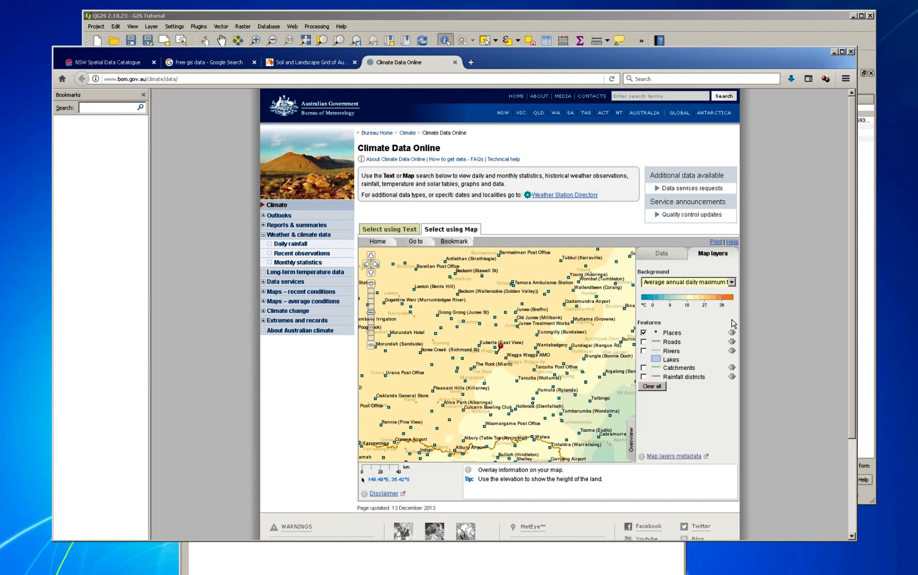
pyautogui.click(673, 261)
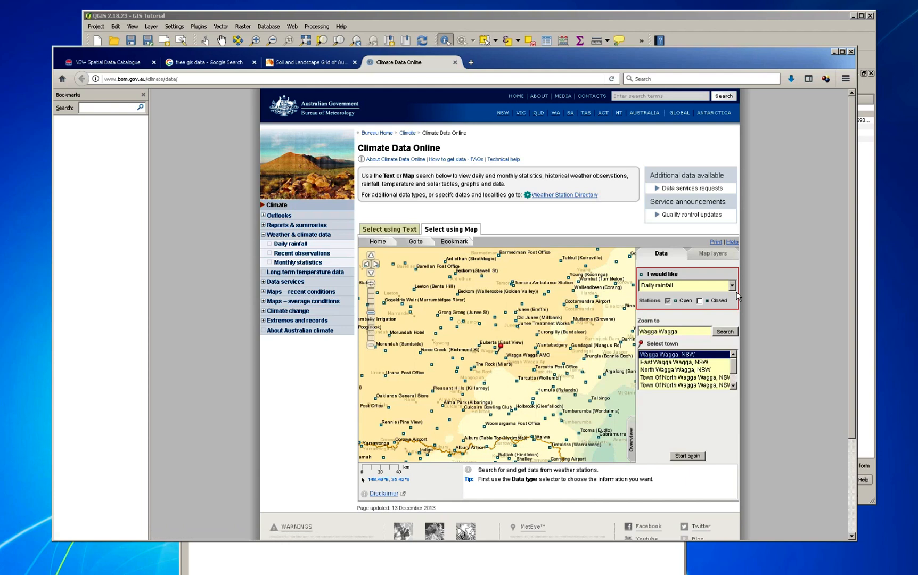
pyautogui.click(723, 261)
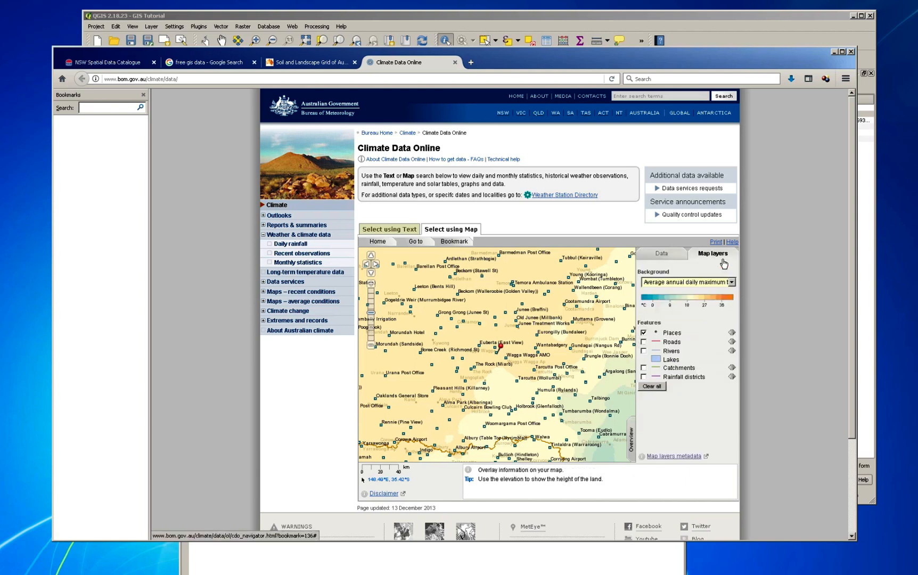